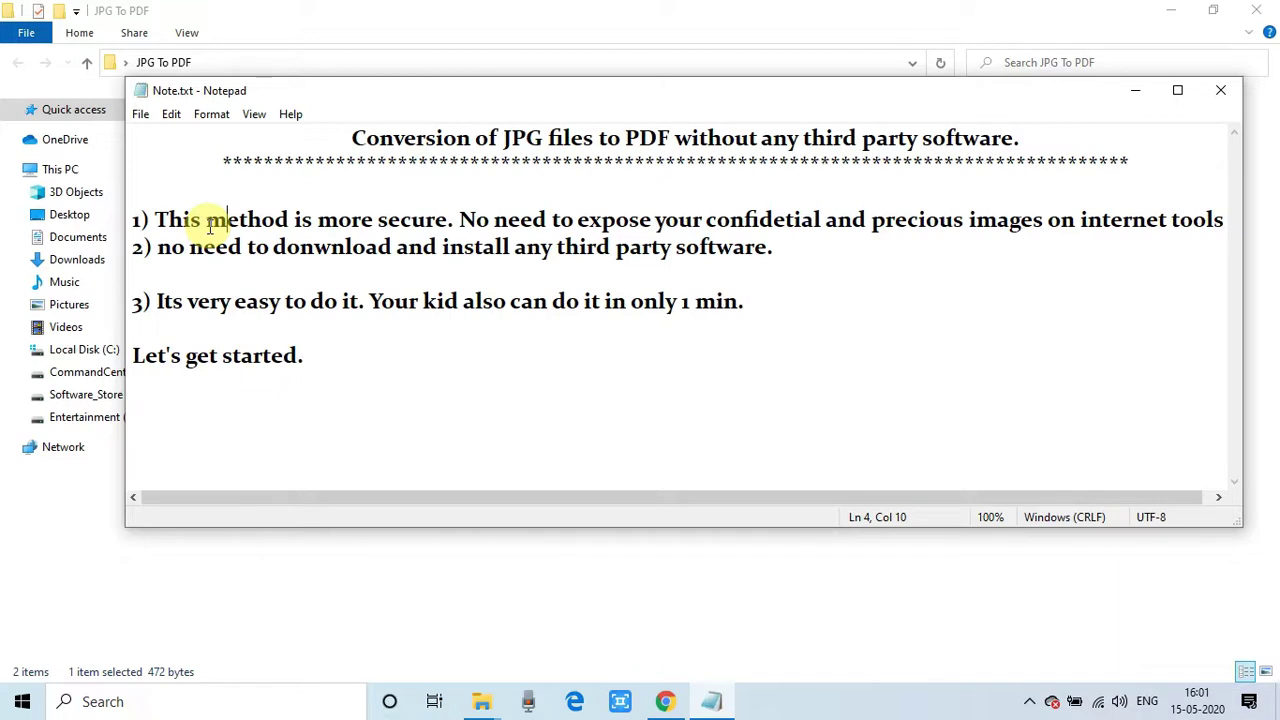
Read through the note's points on converting JPG files to PDF without third-party software, highlighting each line, and minimize the note.
left_click(274, 219)
left_click_drag(150, 220, 450, 219)
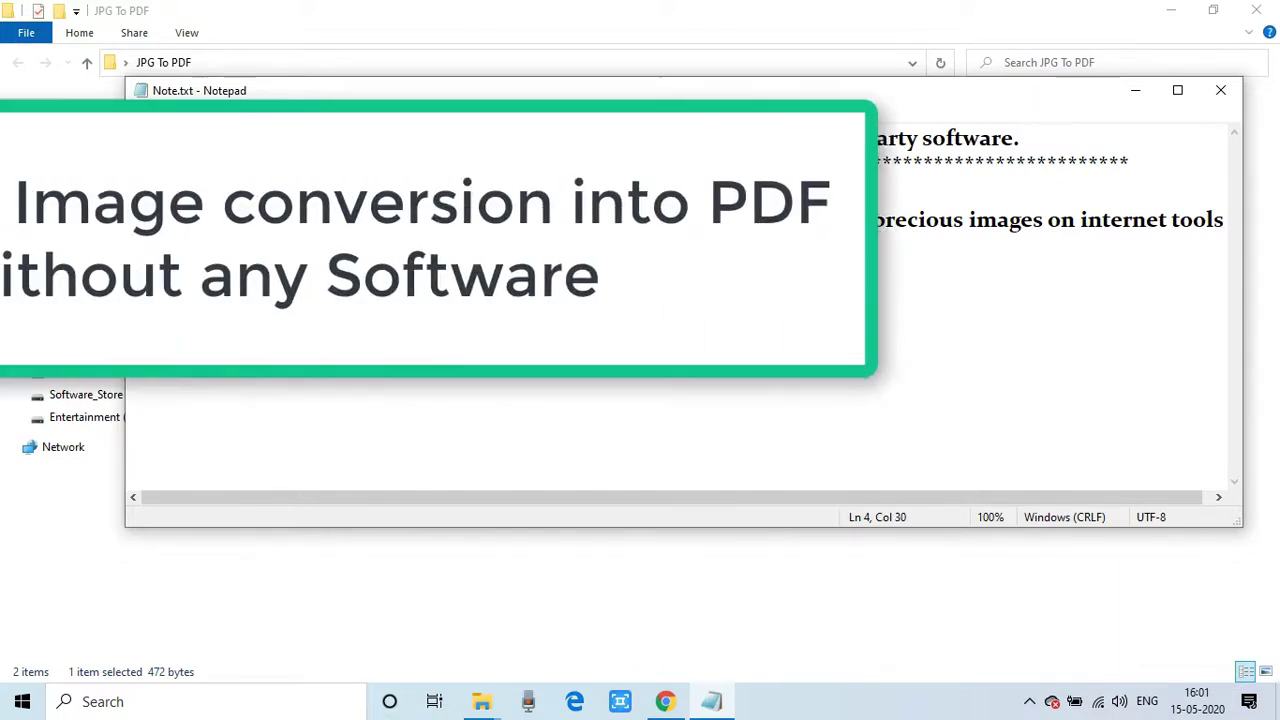
left_click_drag(527, 219, 627, 219)
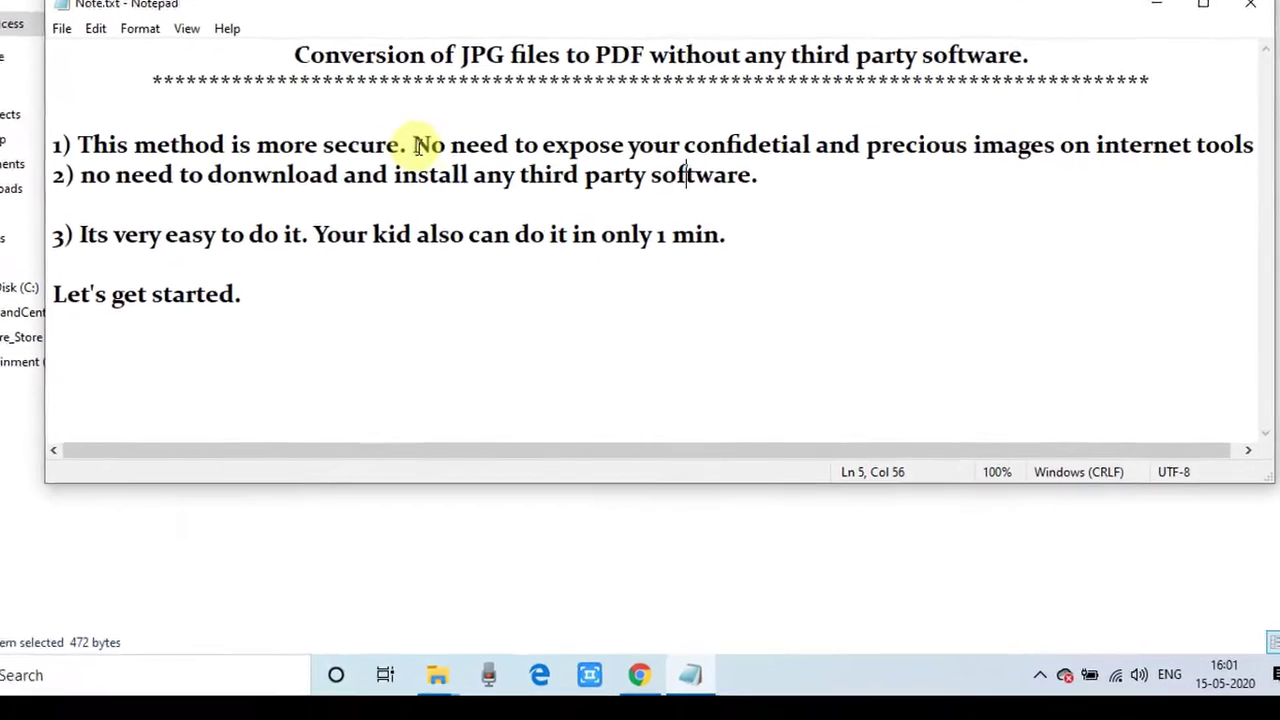
left_click_drag(459, 219, 1023, 219)
left_click_drag(1038, 118, 1262, 114)
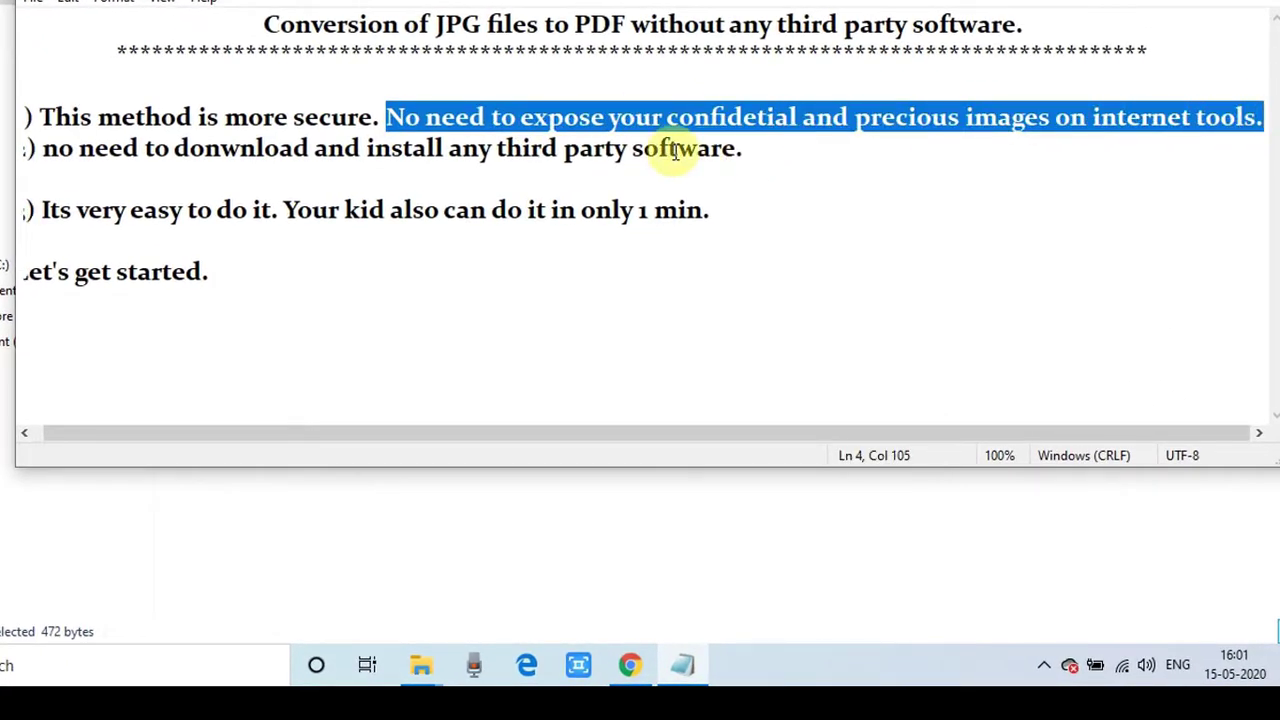
left_click(1047, 146)
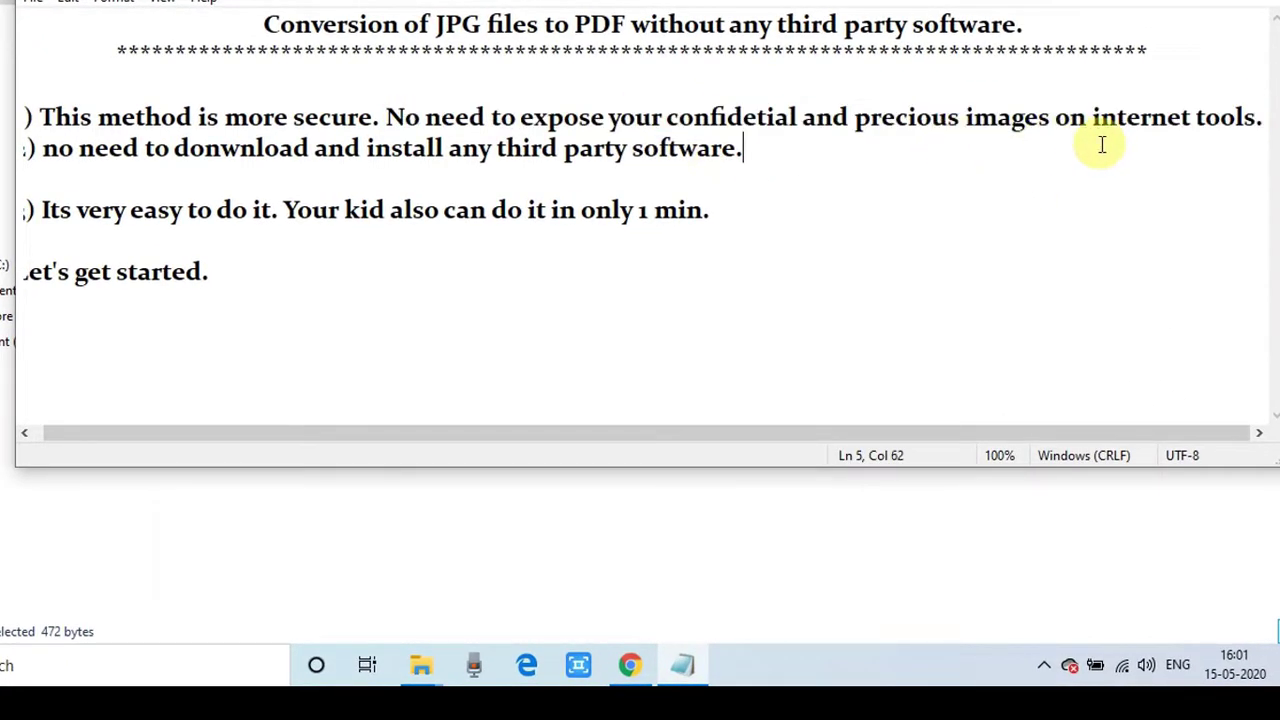
left_click(1096, 420)
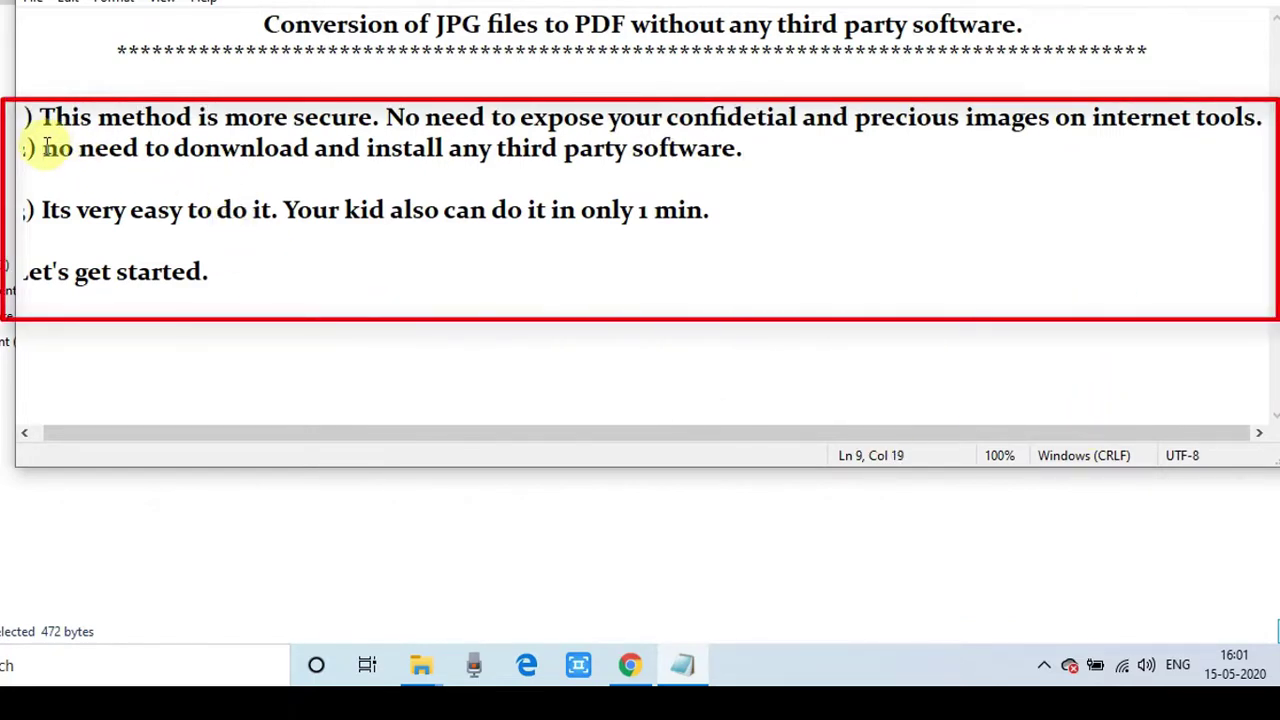
left_click_drag(45, 148, 745, 148)
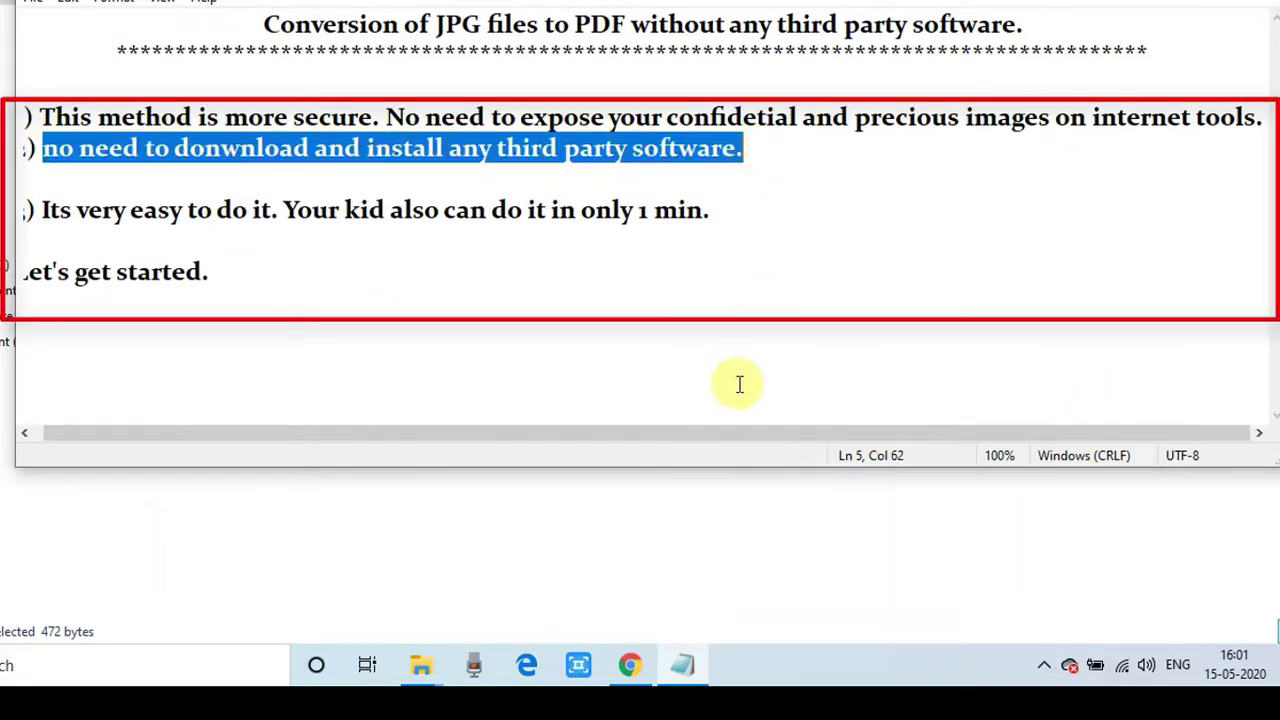
left_click_drag(740, 430, 557, 437)
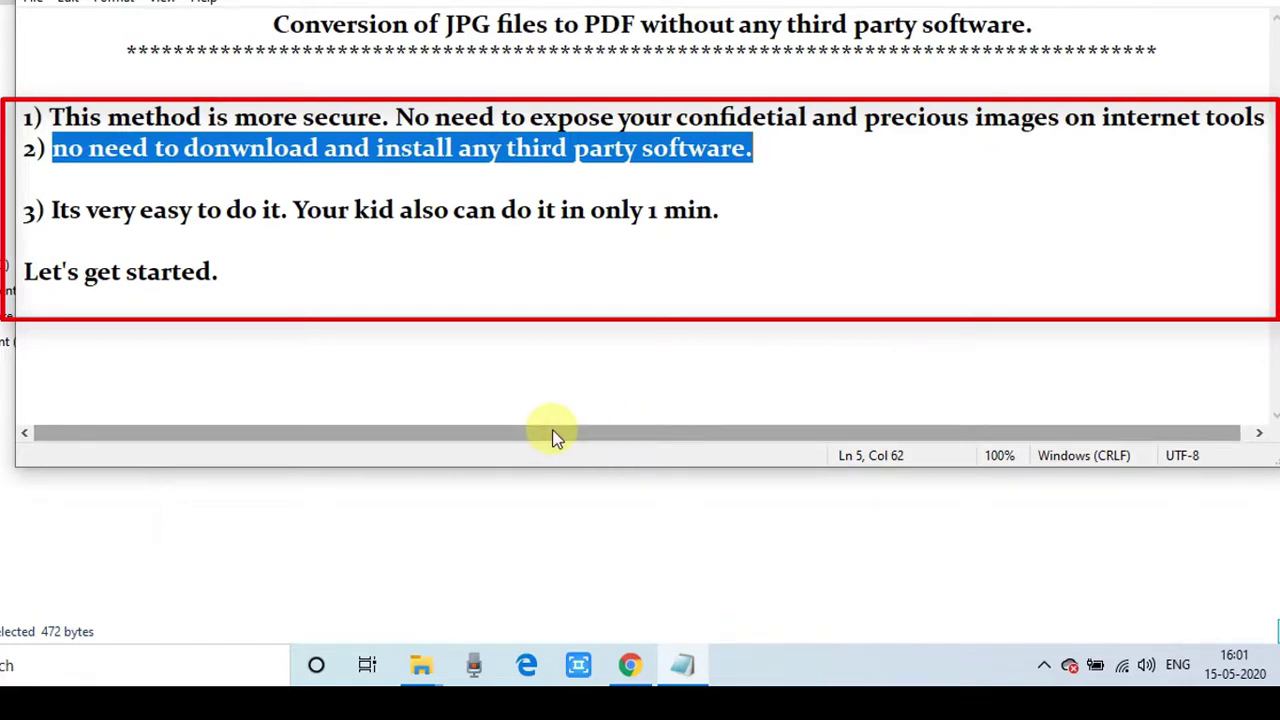
left_click_drag(58, 208, 744, 213)
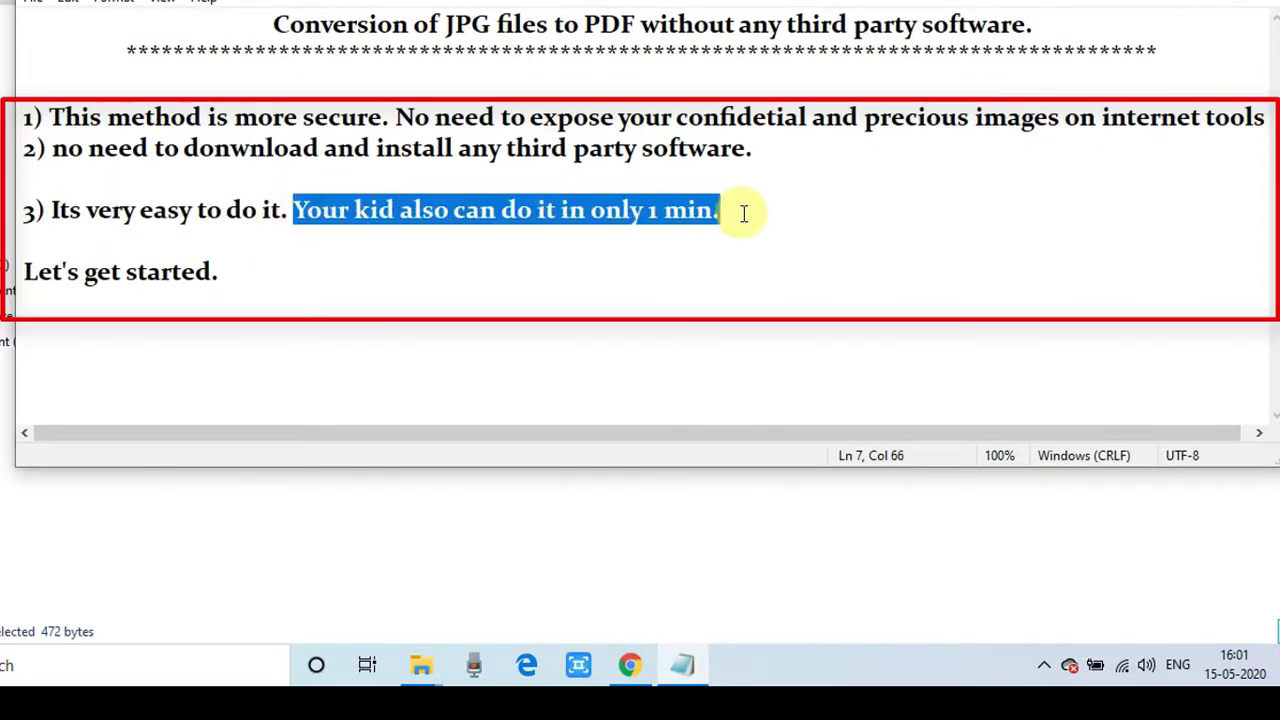
left_click_drag(242, 262, 29, 271)
left_click(1026, 359)
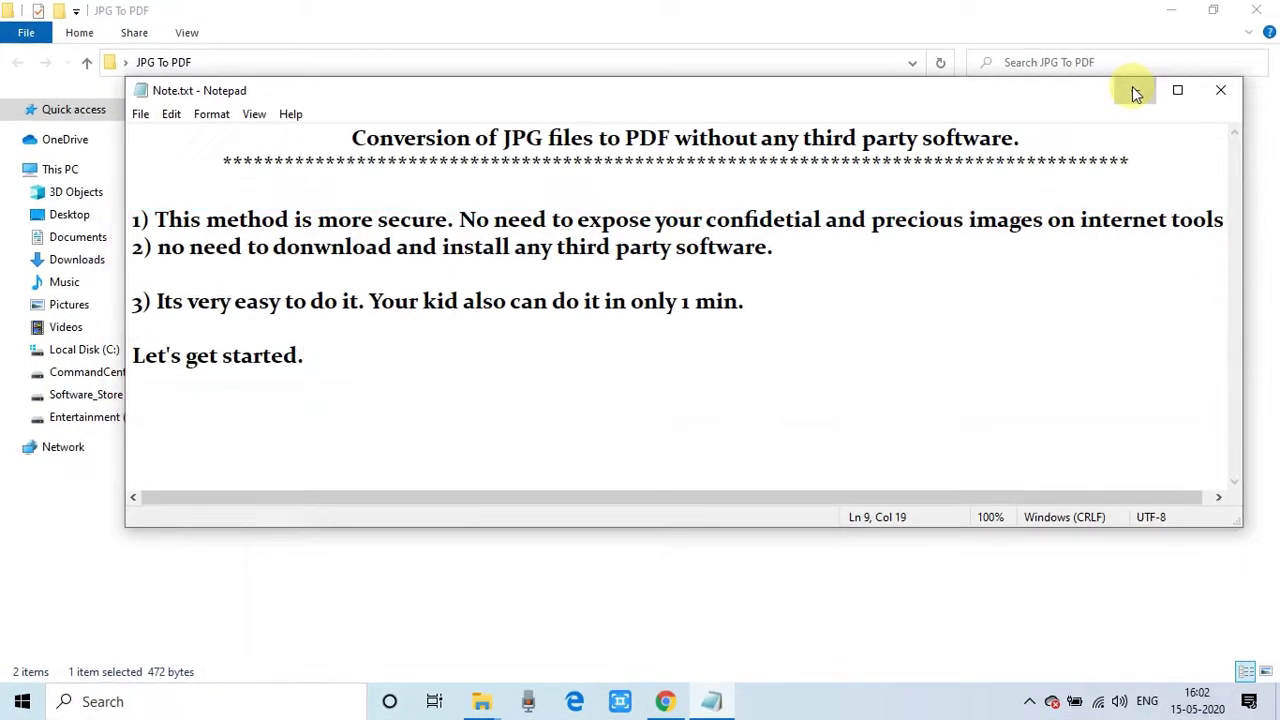
left_click(1138, 75)
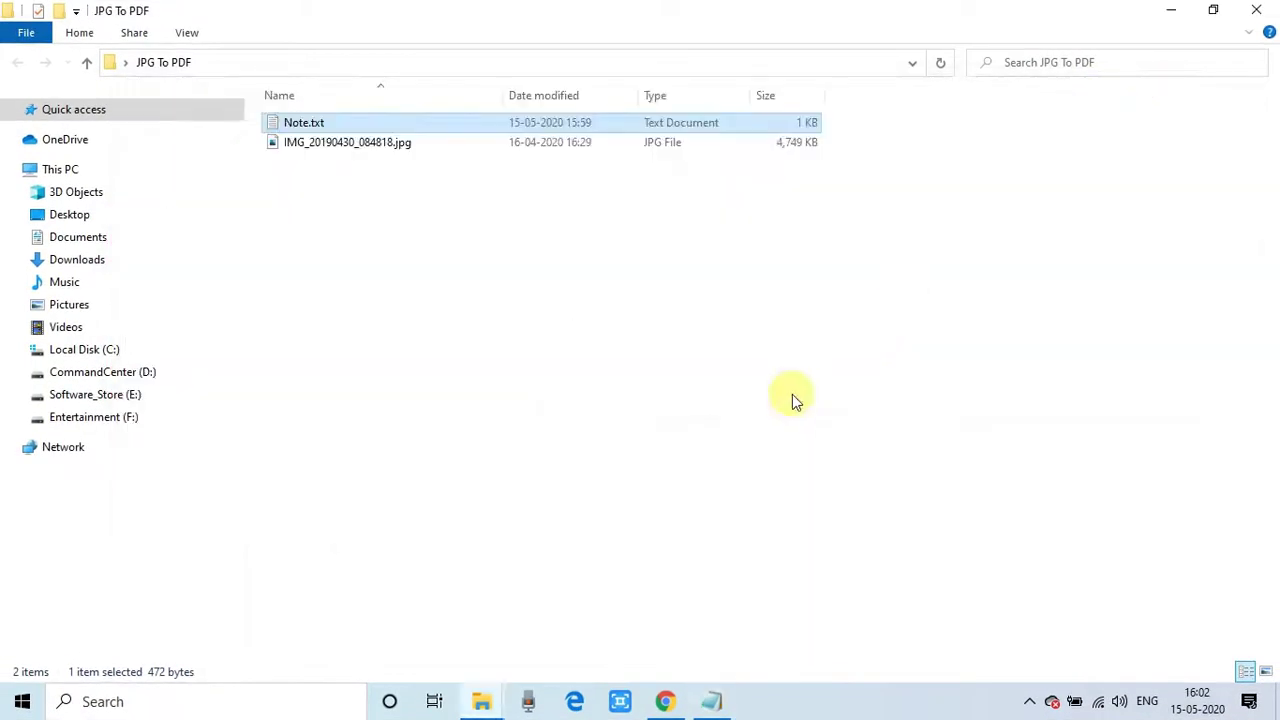
View the image IMG_20190430_084818.jpg from the JPG To PDF folder and close the viewer.
left_click(789, 383)
left_click(371, 146)
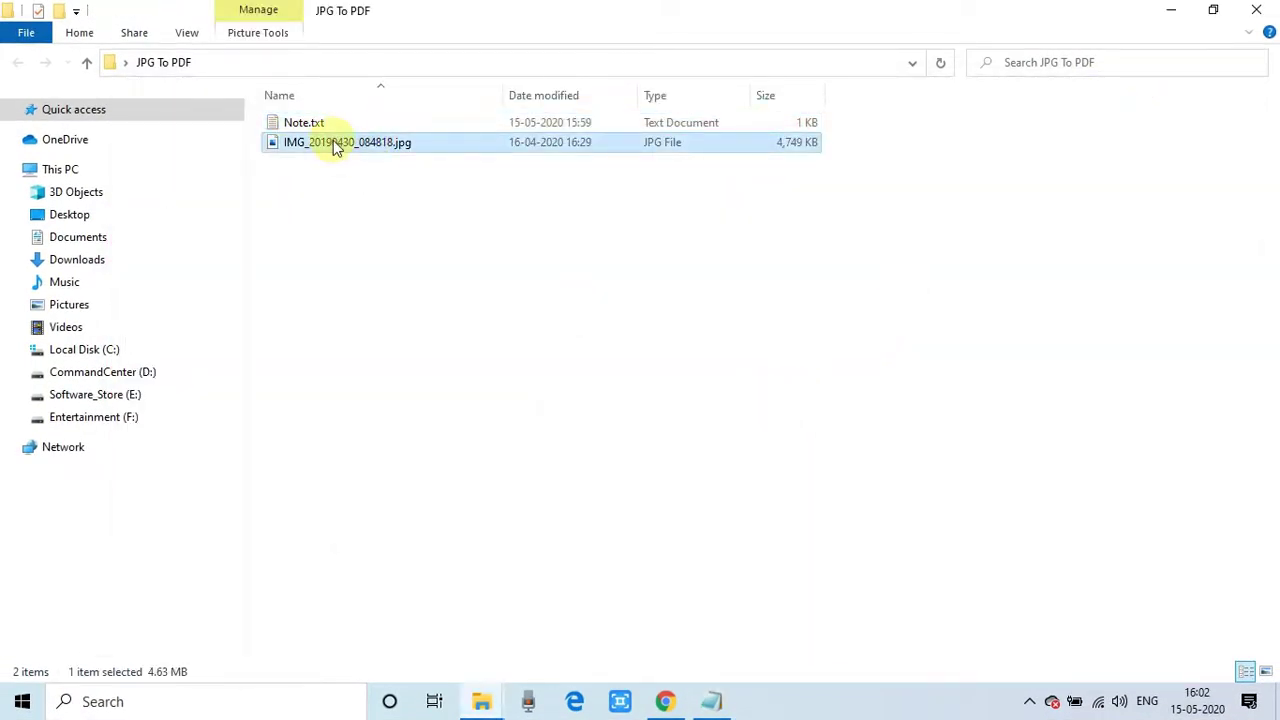
double_click(337, 146)
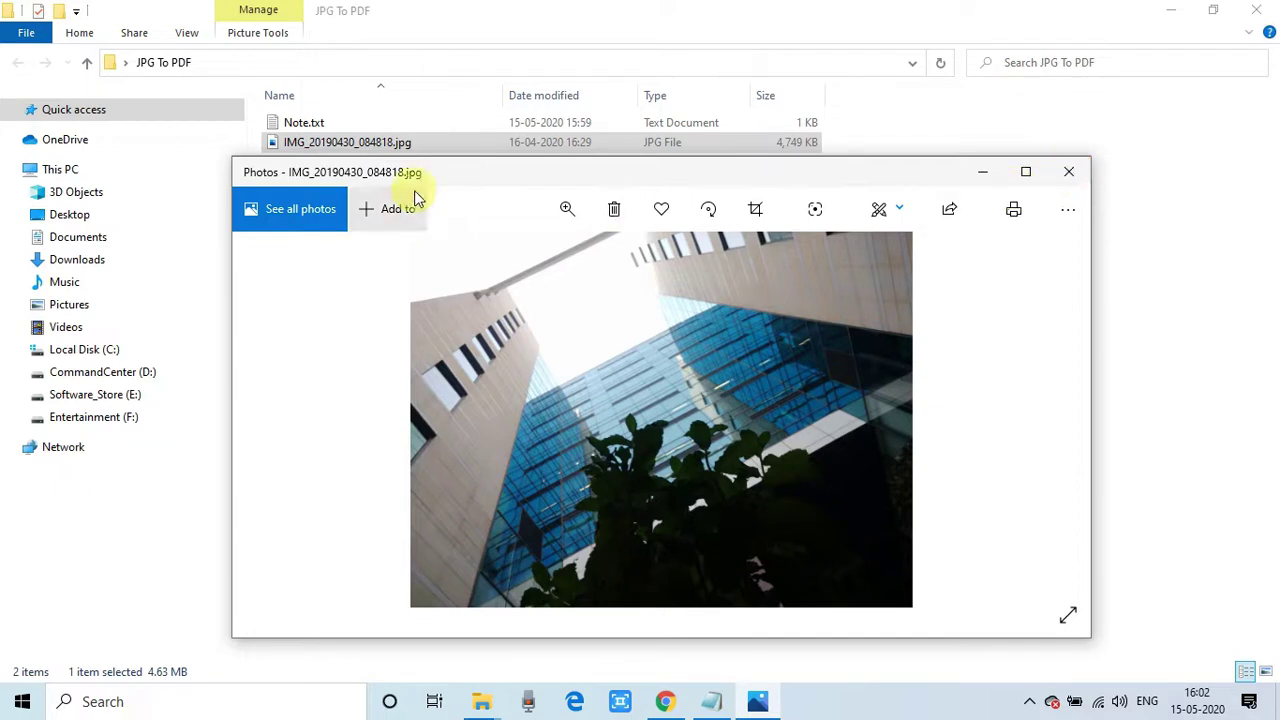
left_click(1075, 185)
left_click(985, 332)
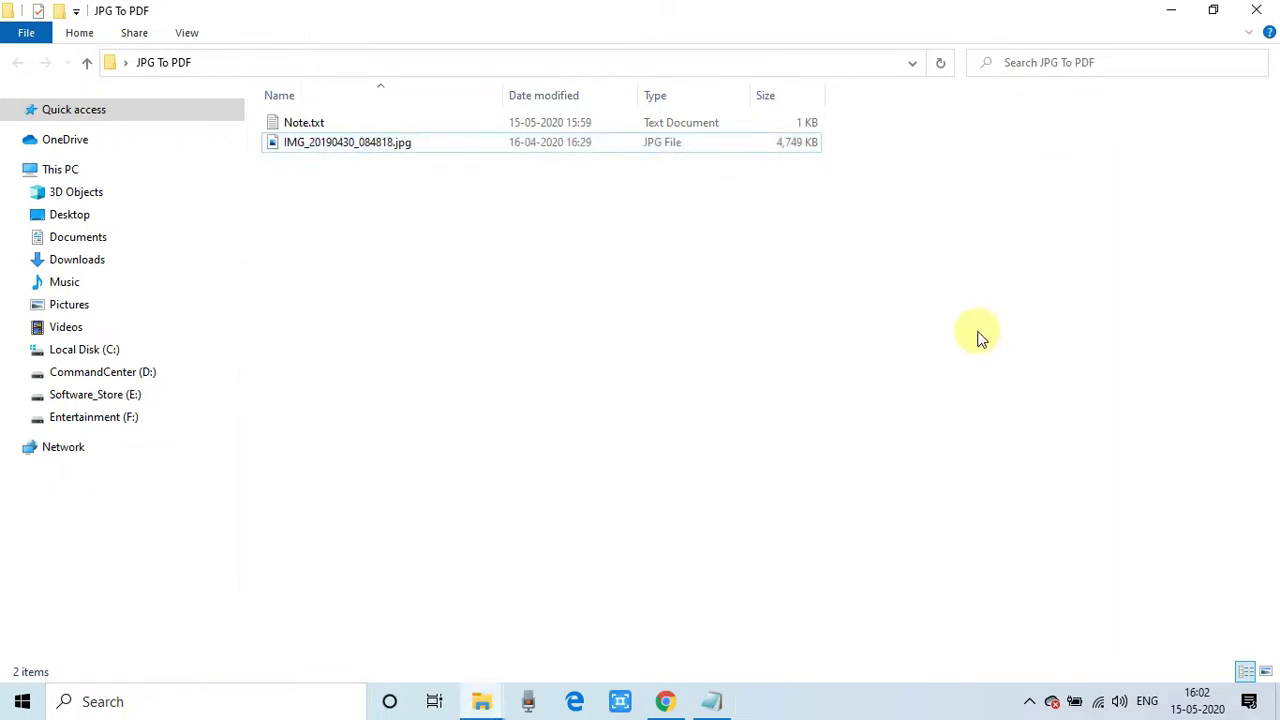
Switch to Google Chrome and open IMG_20190430_084818.jpg from the JPG To PDF folder in its tab.
mouse_move(667, 700)
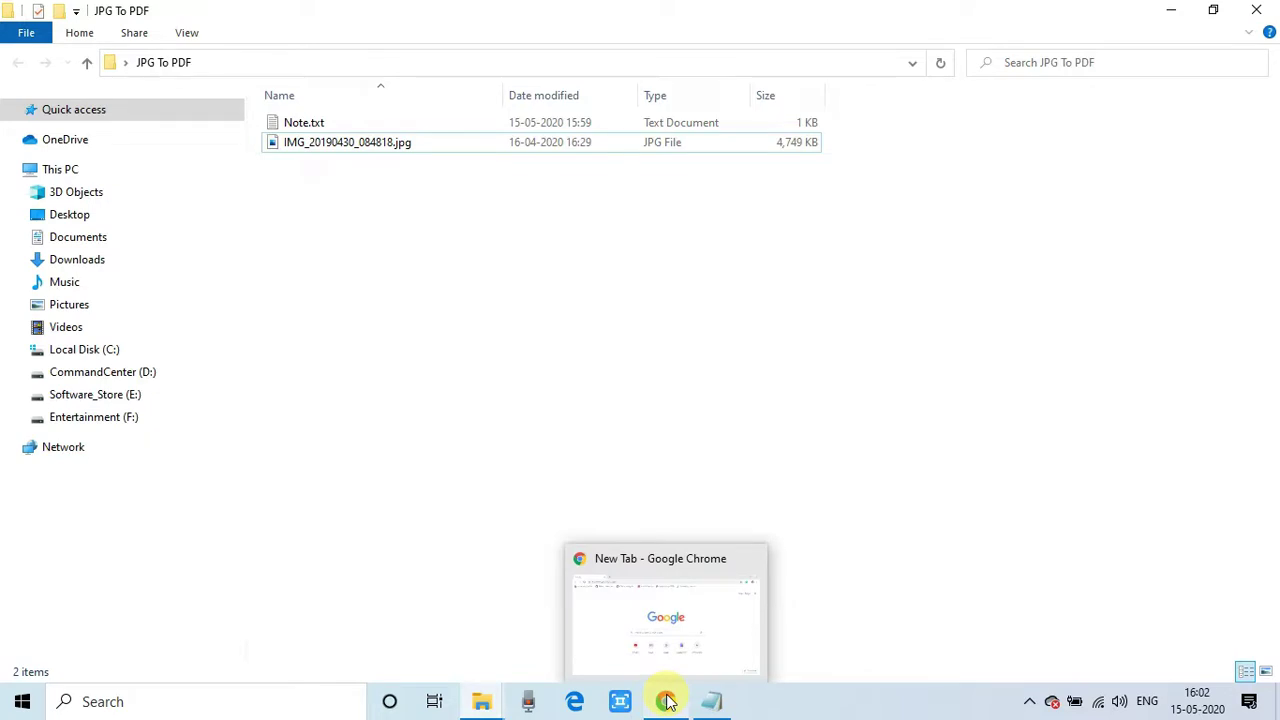
left_click(667, 700)
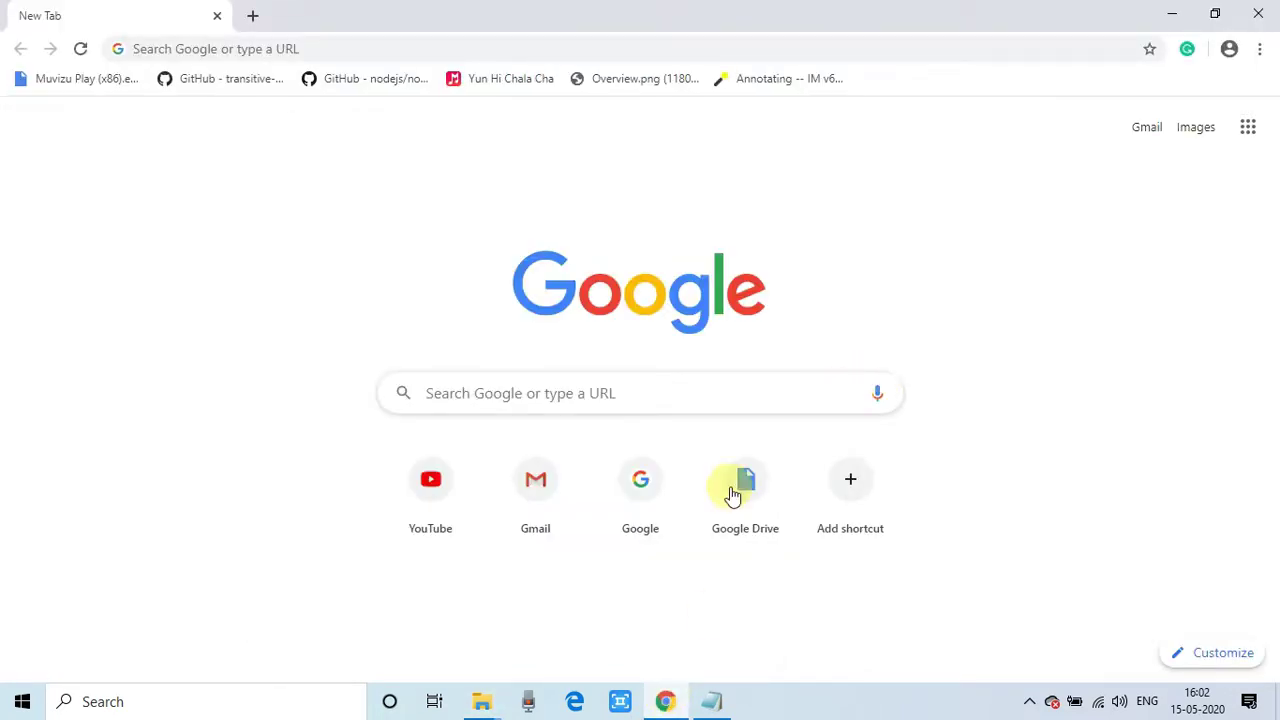
mouse_move(484, 700)
left_click(543, 623)
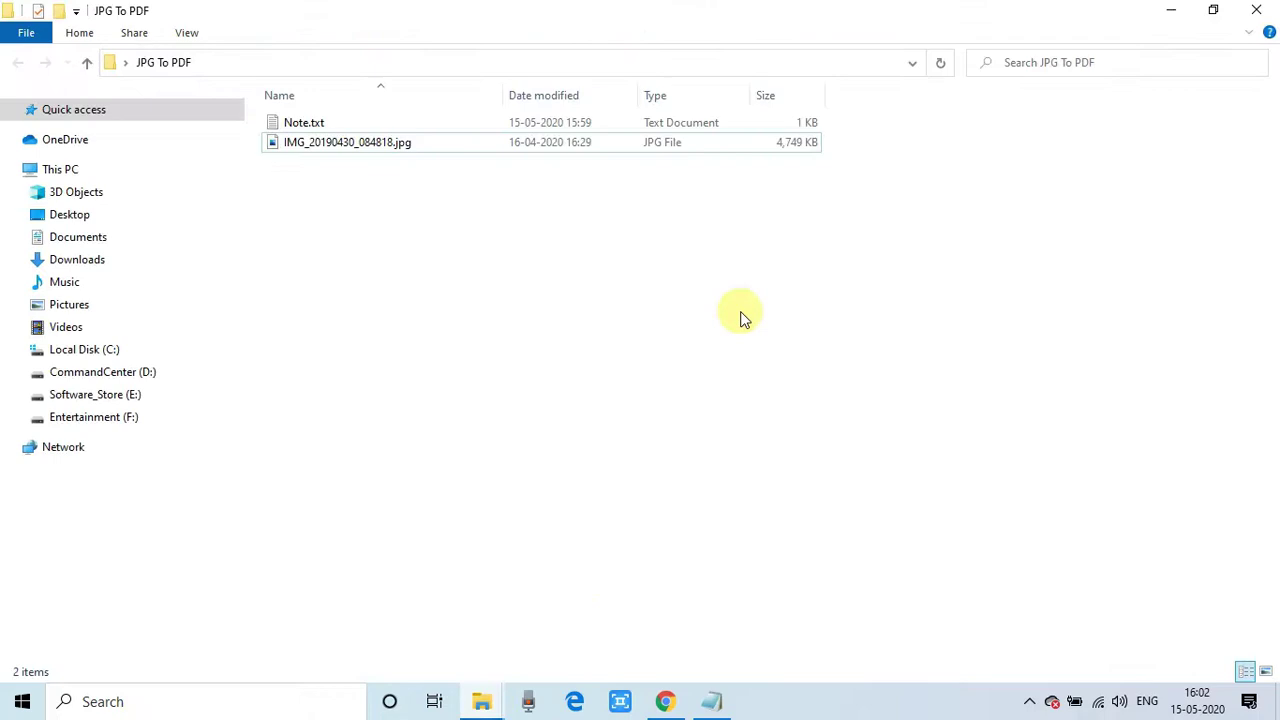
left_click_drag(482, 12, 960, 270)
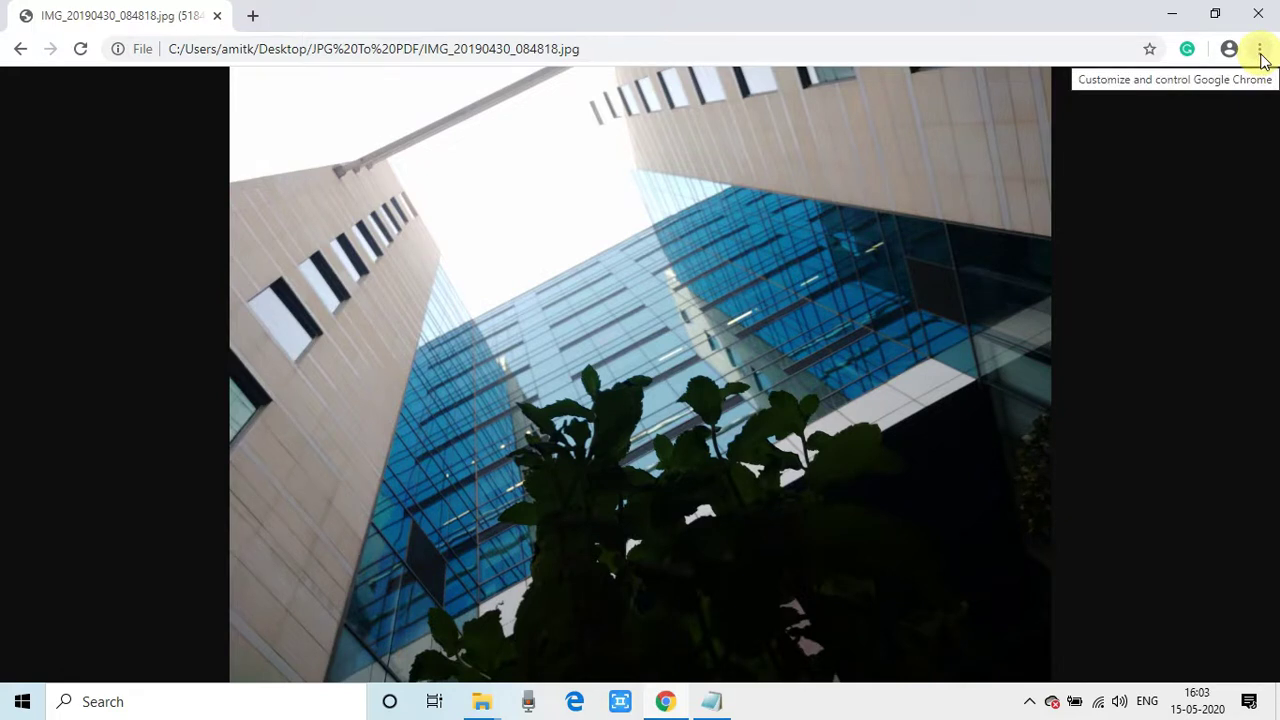
Open the print preview for the image and examine its header and footer text and the page range choices.
left_click(1260, 50)
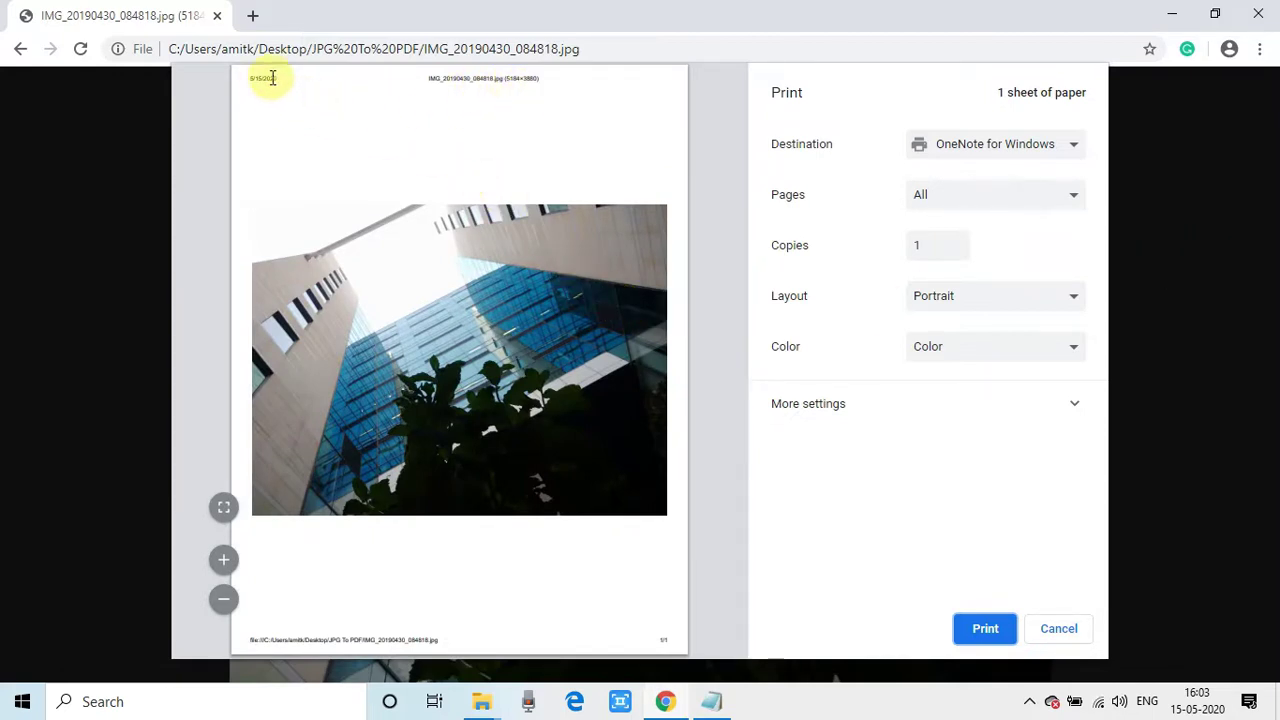
left_click_drag(270, 78, 497, 78)
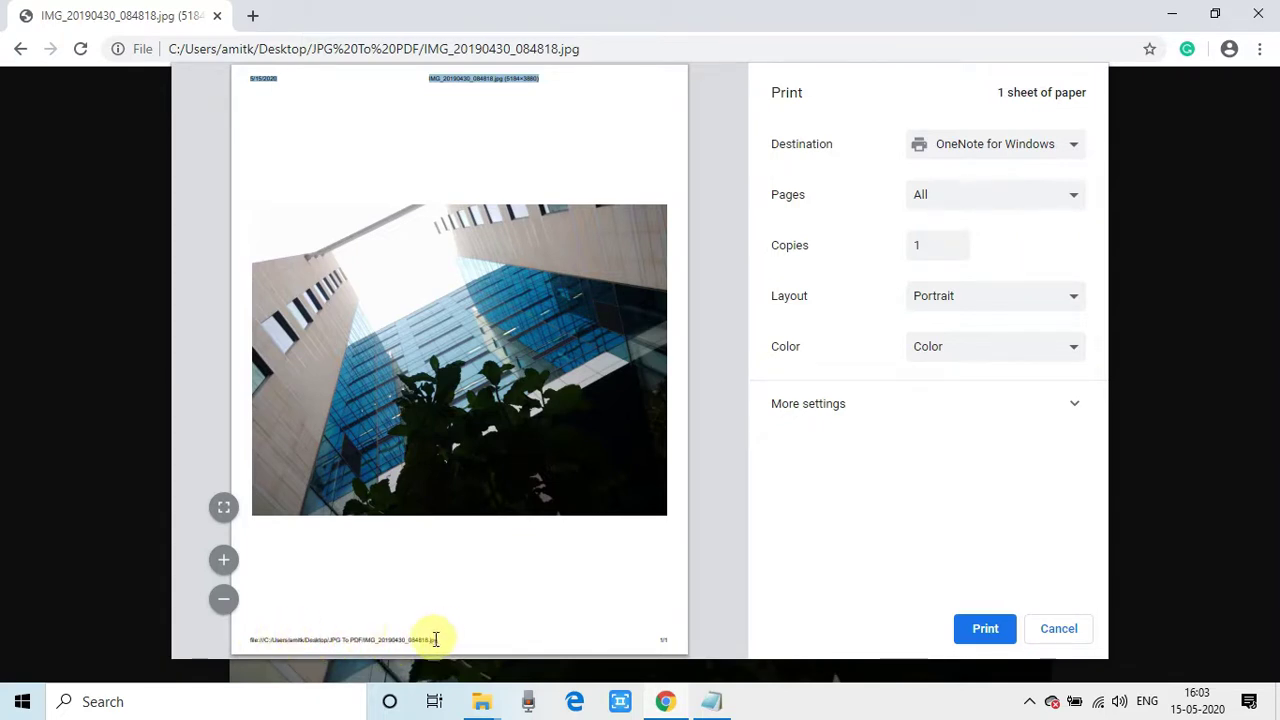
mouse_move(435, 639)
left_mouse_down()
mouse_move(251, 634)
mouse_move(444, 640)
left_mouse_up()
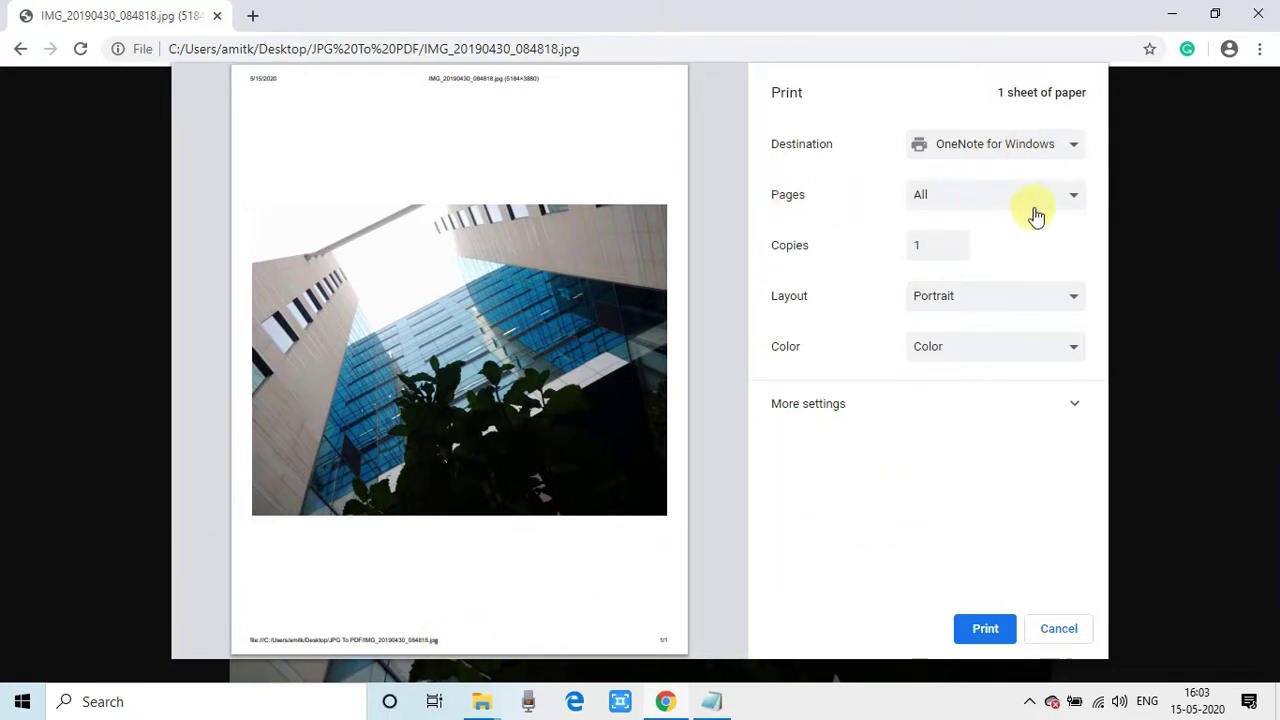
left_click(1068, 198)
left_click(1070, 201)
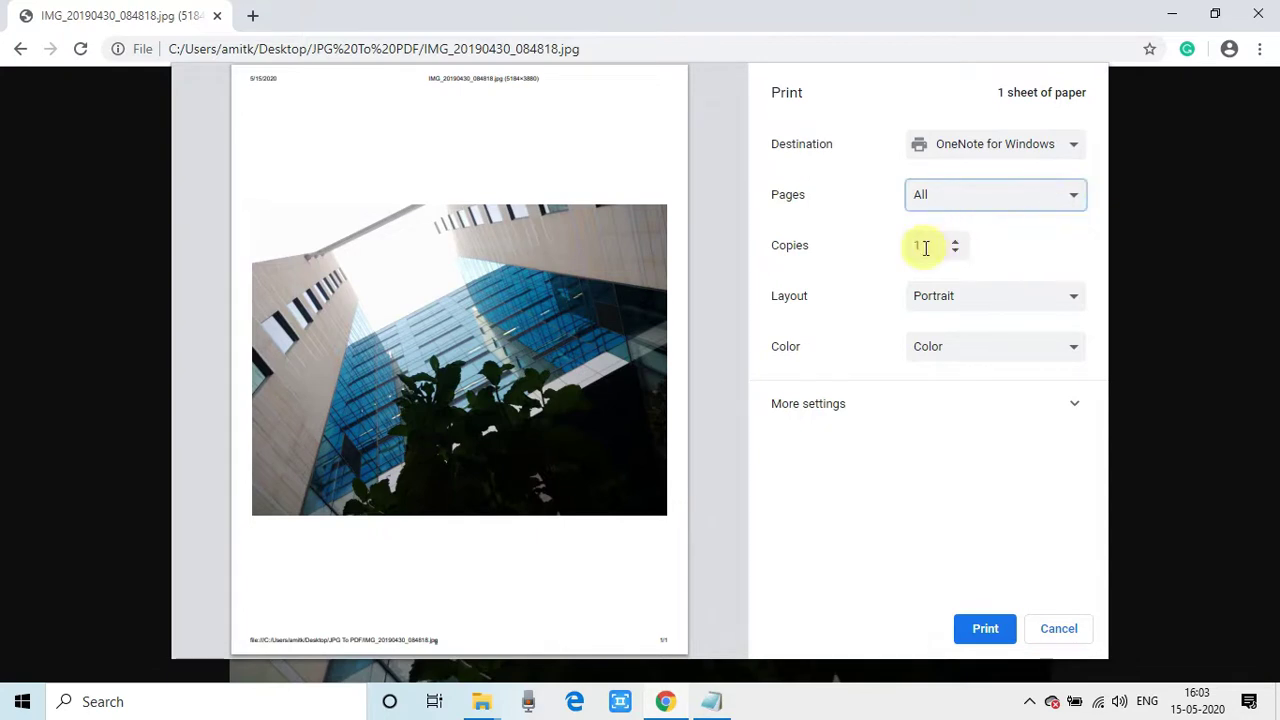
Preview the printout in Landscape layout, and set the layout back to Portrait.
left_click(1044, 310)
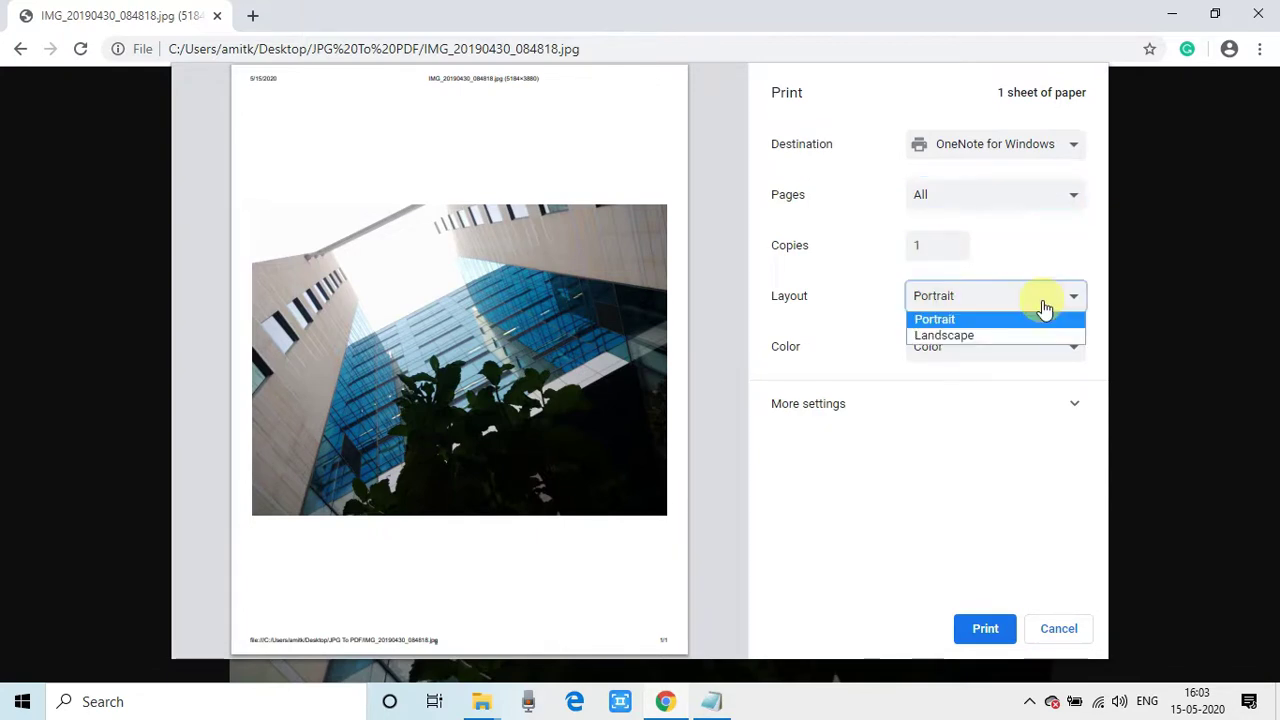
left_click(1000, 339)
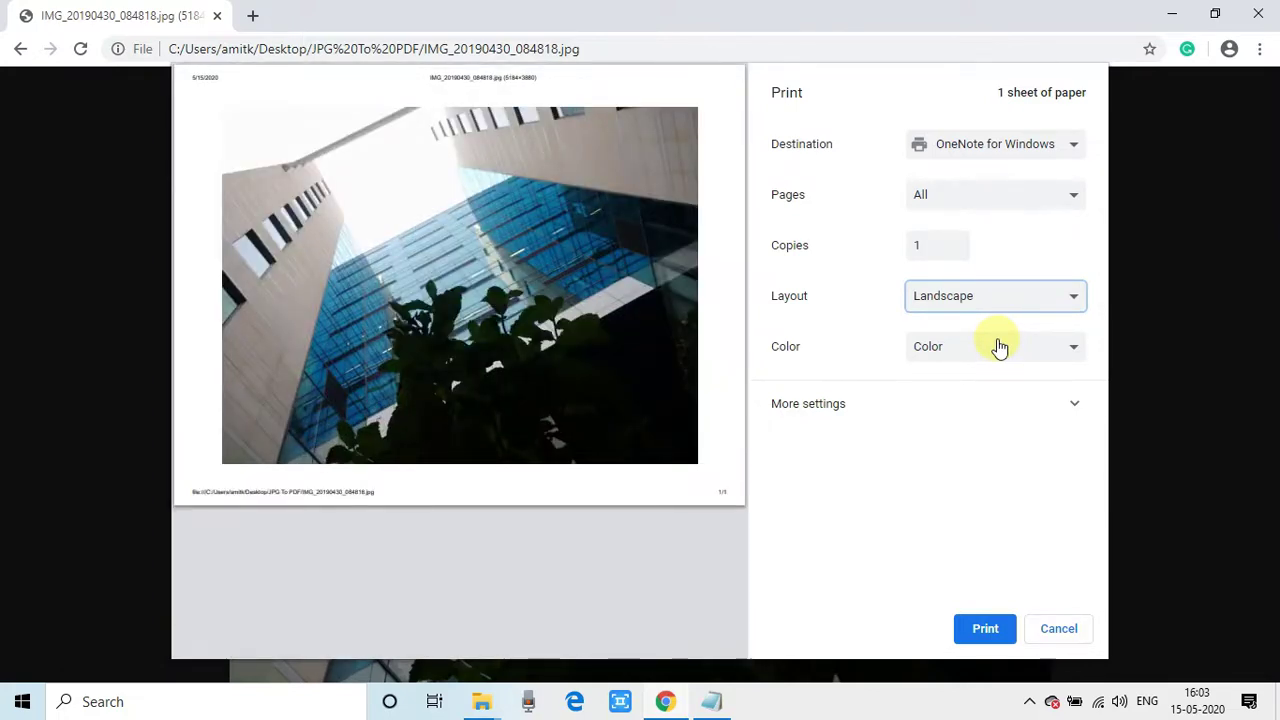
left_click(1034, 300)
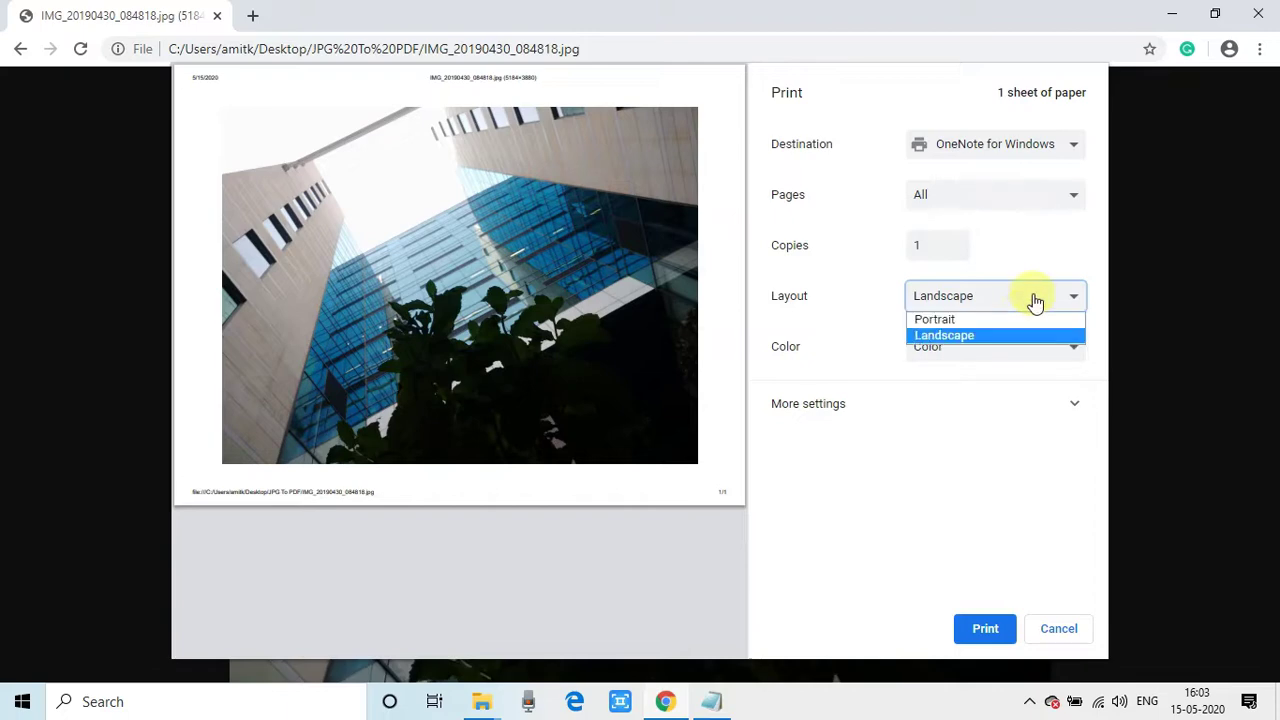
left_click(1006, 320)
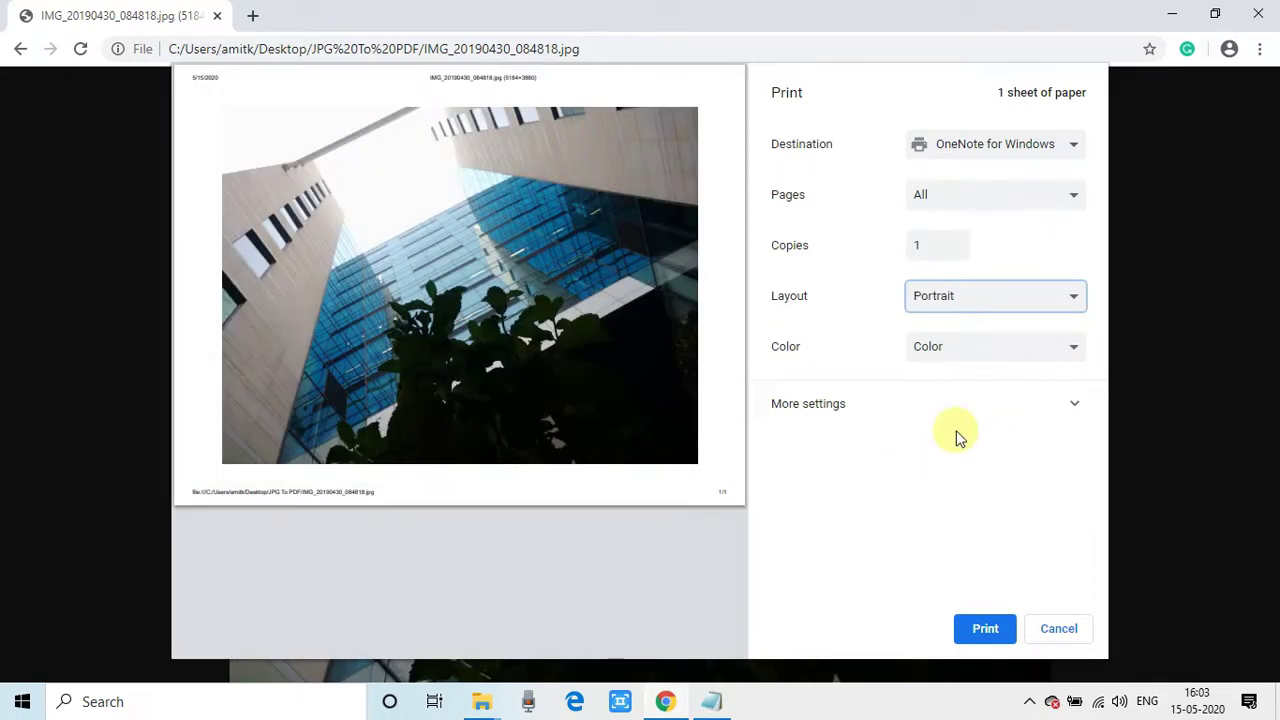
Preview the printout in Black and white, and set the color option back to Color.
left_click(1034, 350)
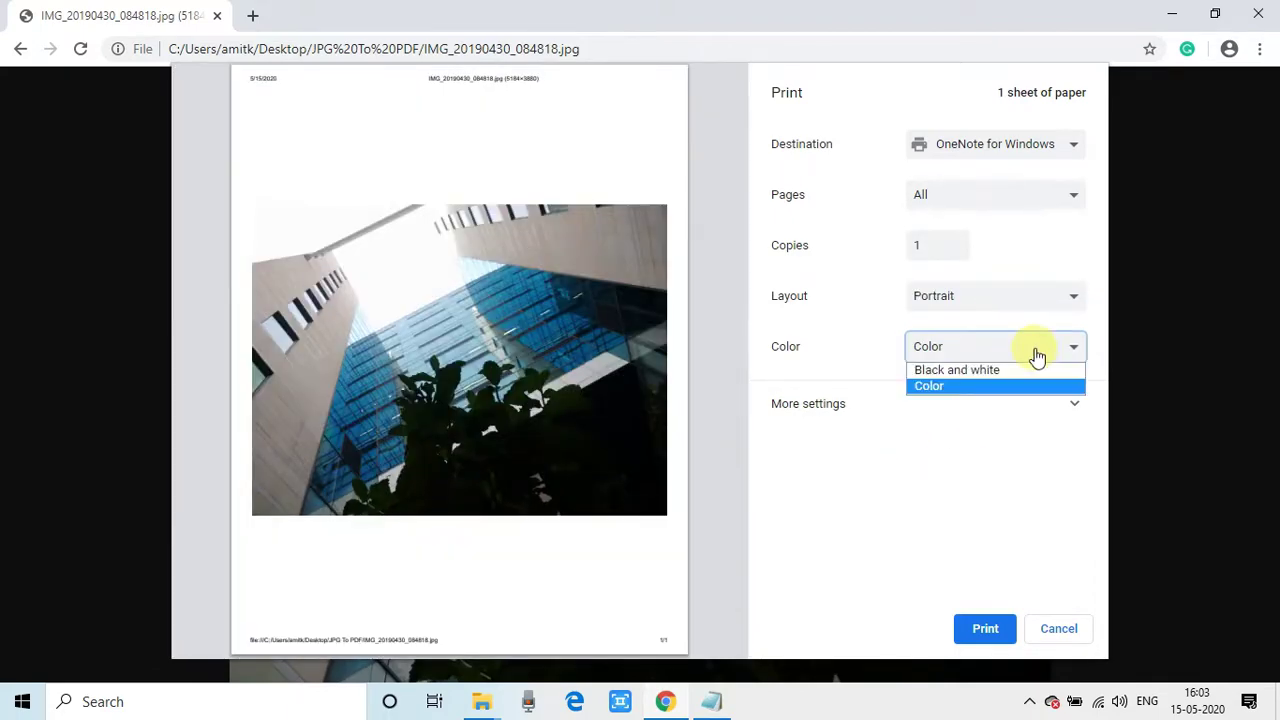
left_click(1022, 370)
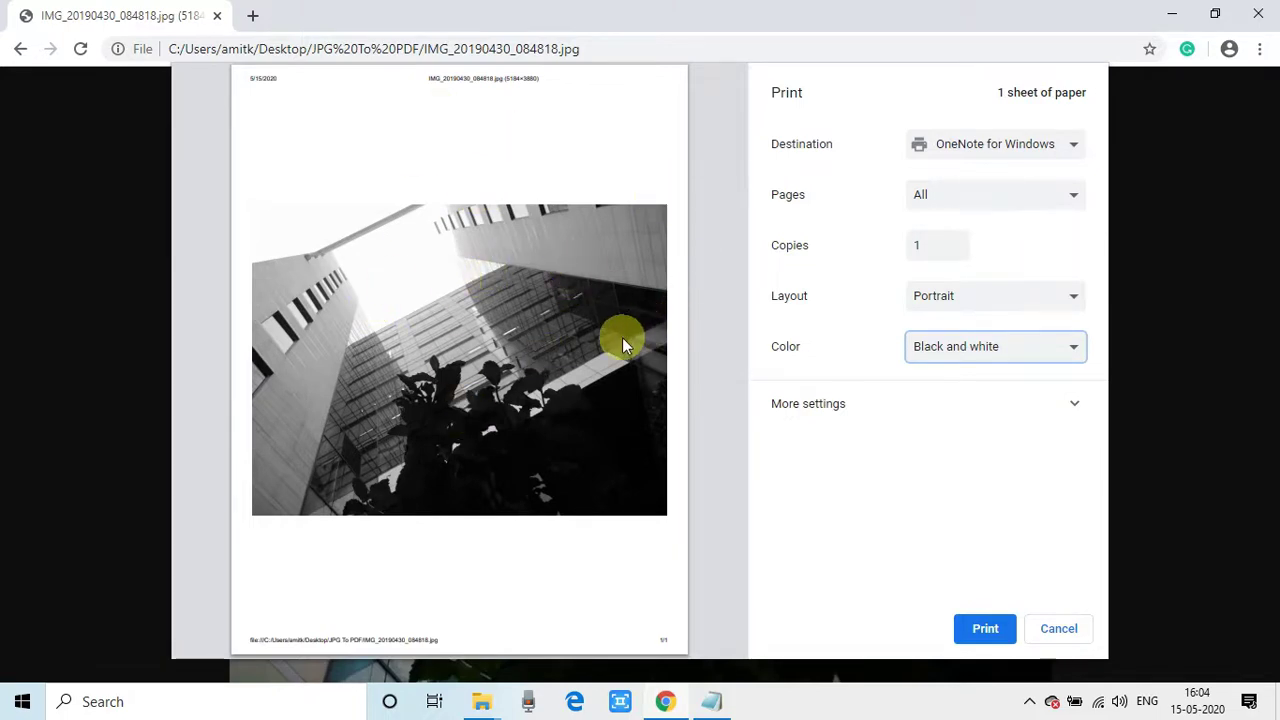
left_click(1062, 347)
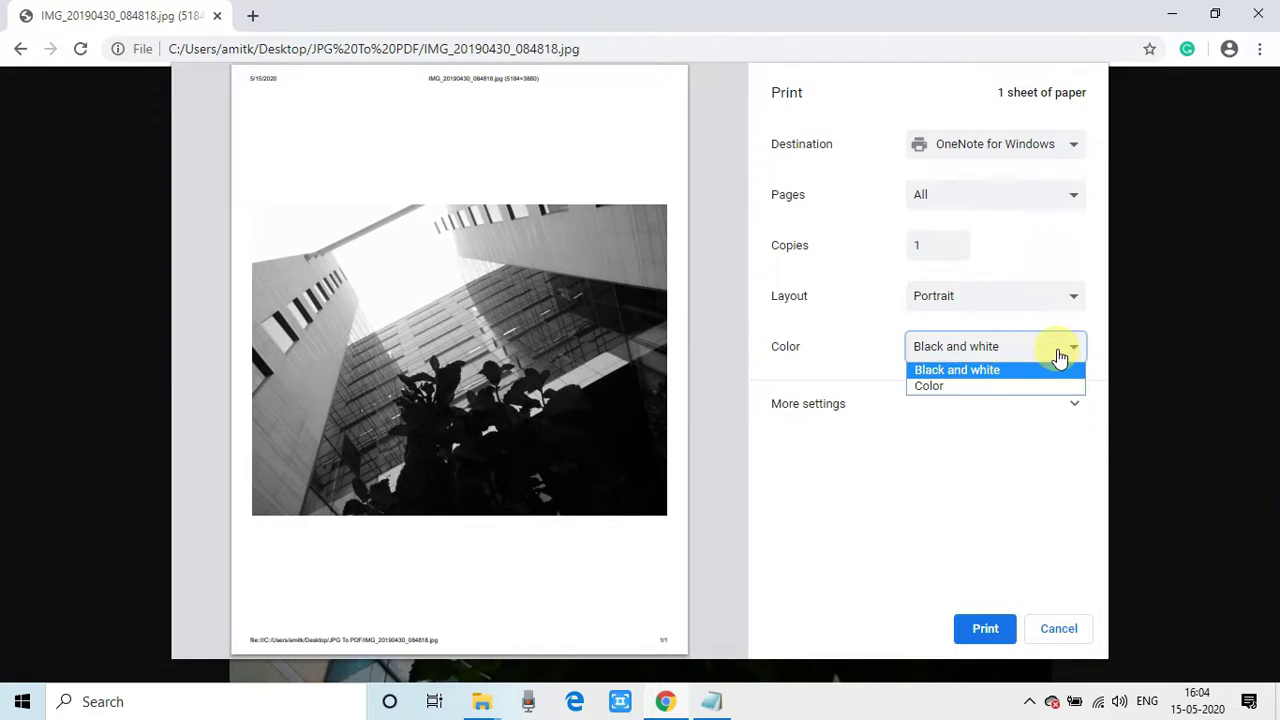
left_click(996, 388)
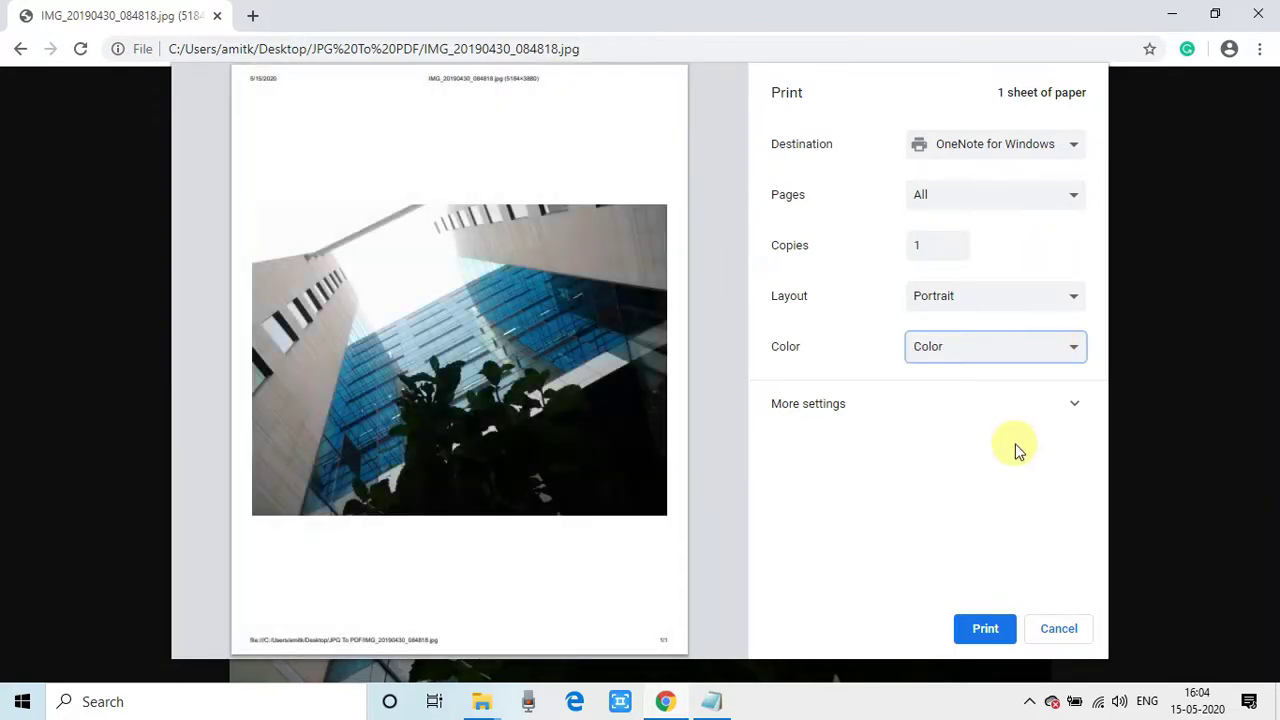
Expand the additional print settings and set the paper size to A4.
left_click(1076, 408)
scroll(955, 410, "down", 1)
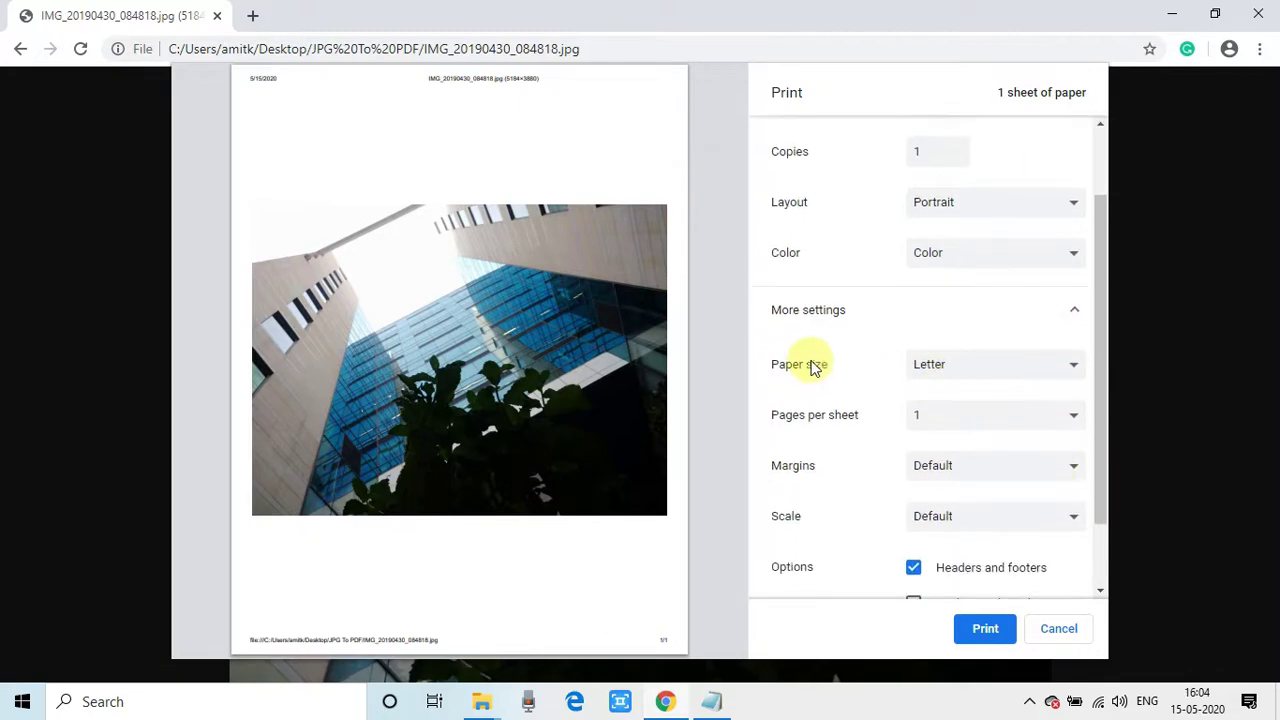
left_click(950, 365)
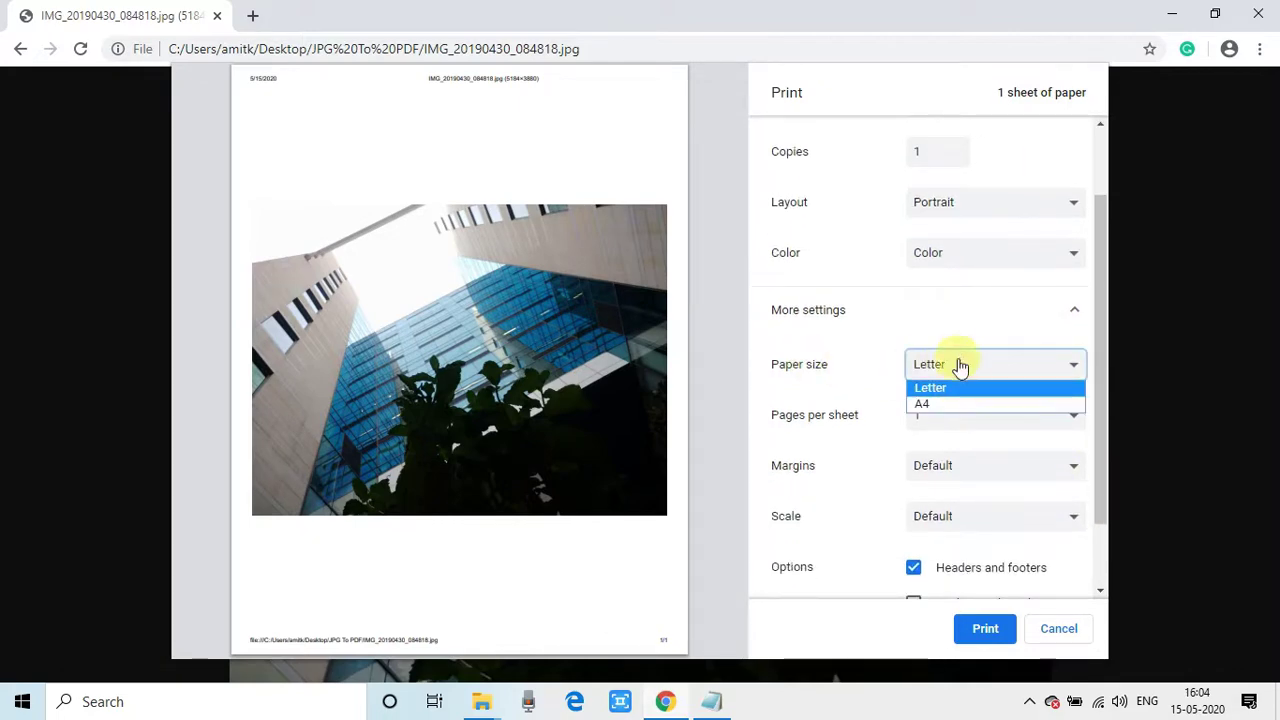
left_click(959, 405)
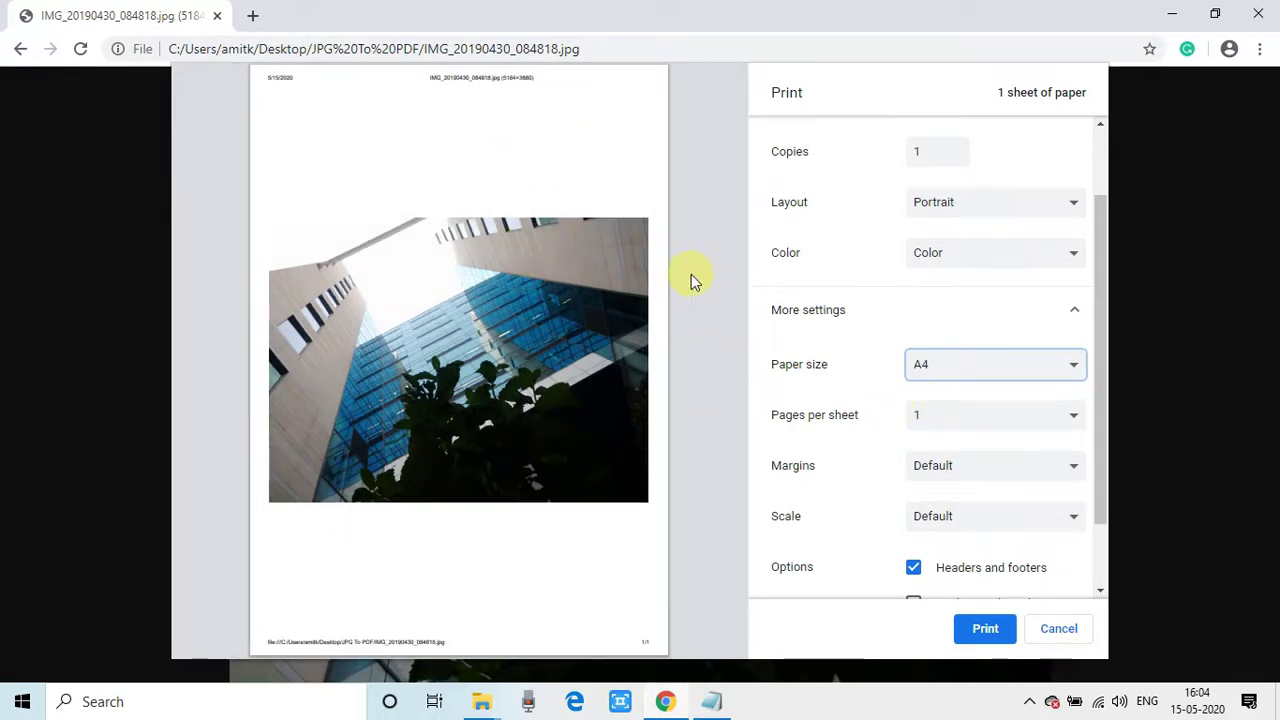
Set the print margins to Minimum.
scroll(1079, 434, "down", 2)
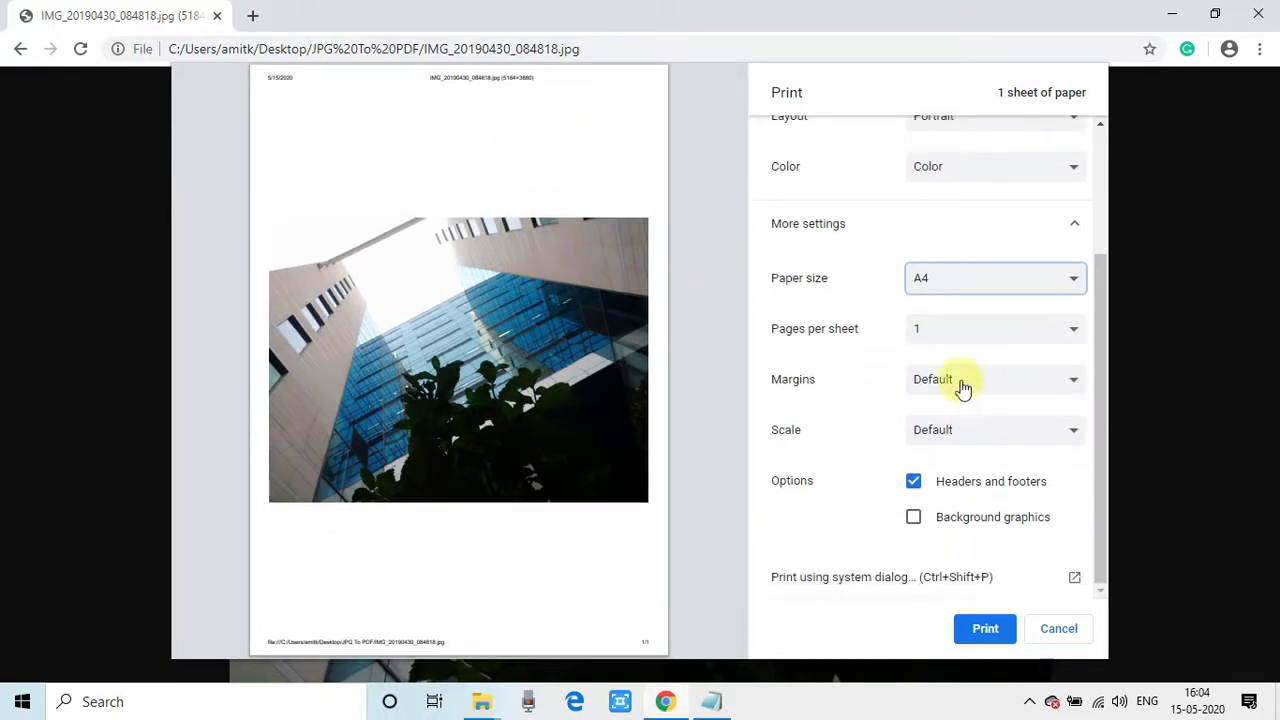
left_click(1015, 383)
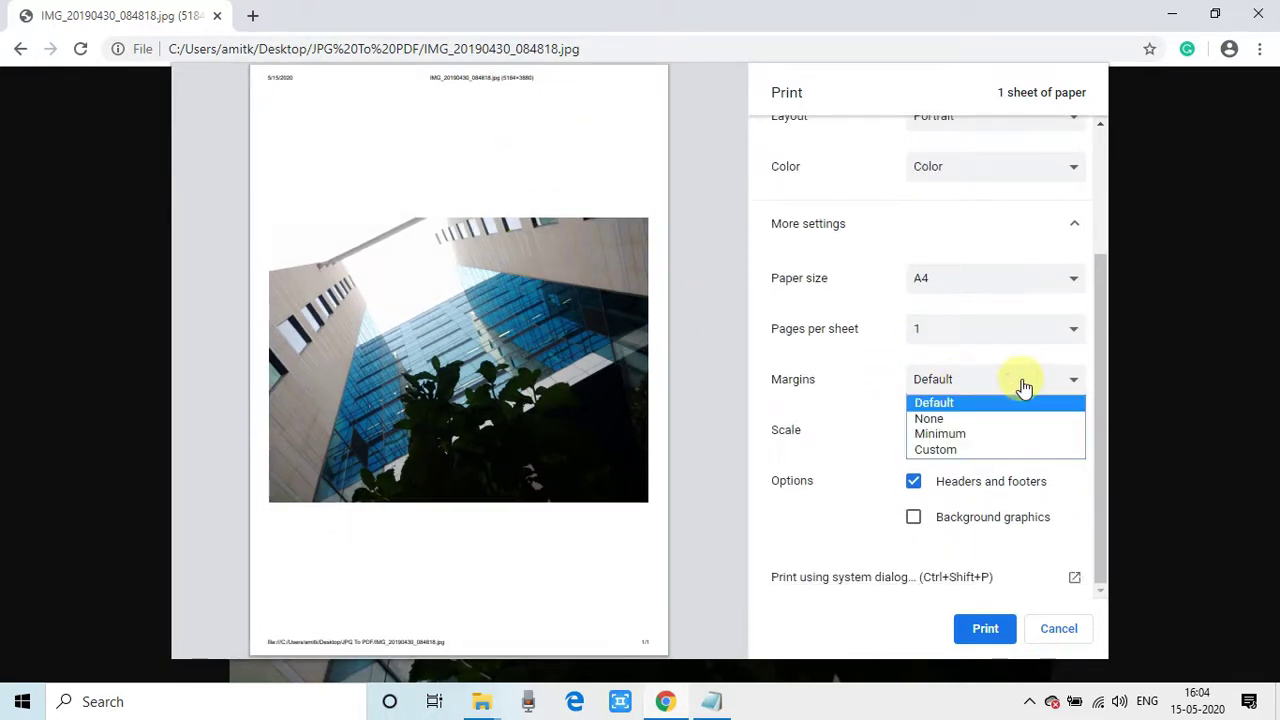
left_click(971, 438)
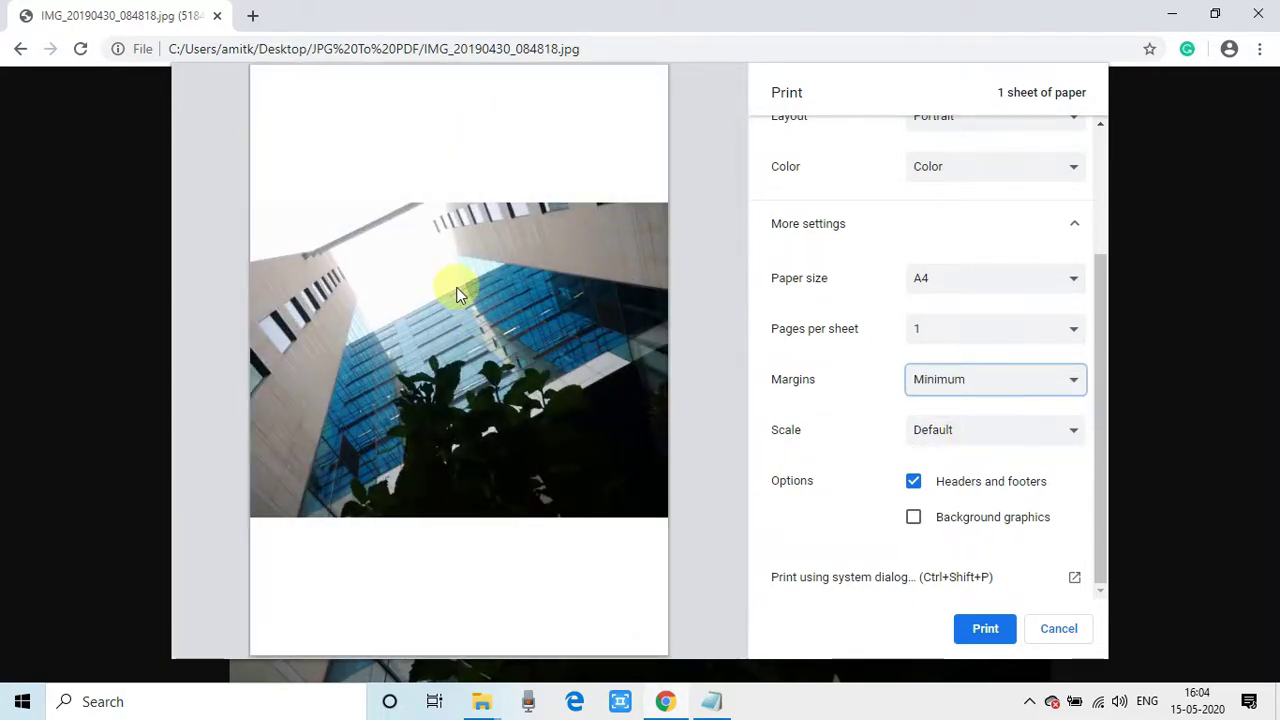
Set the print margins to Default and turn off headers and footers.
left_click(968, 384)
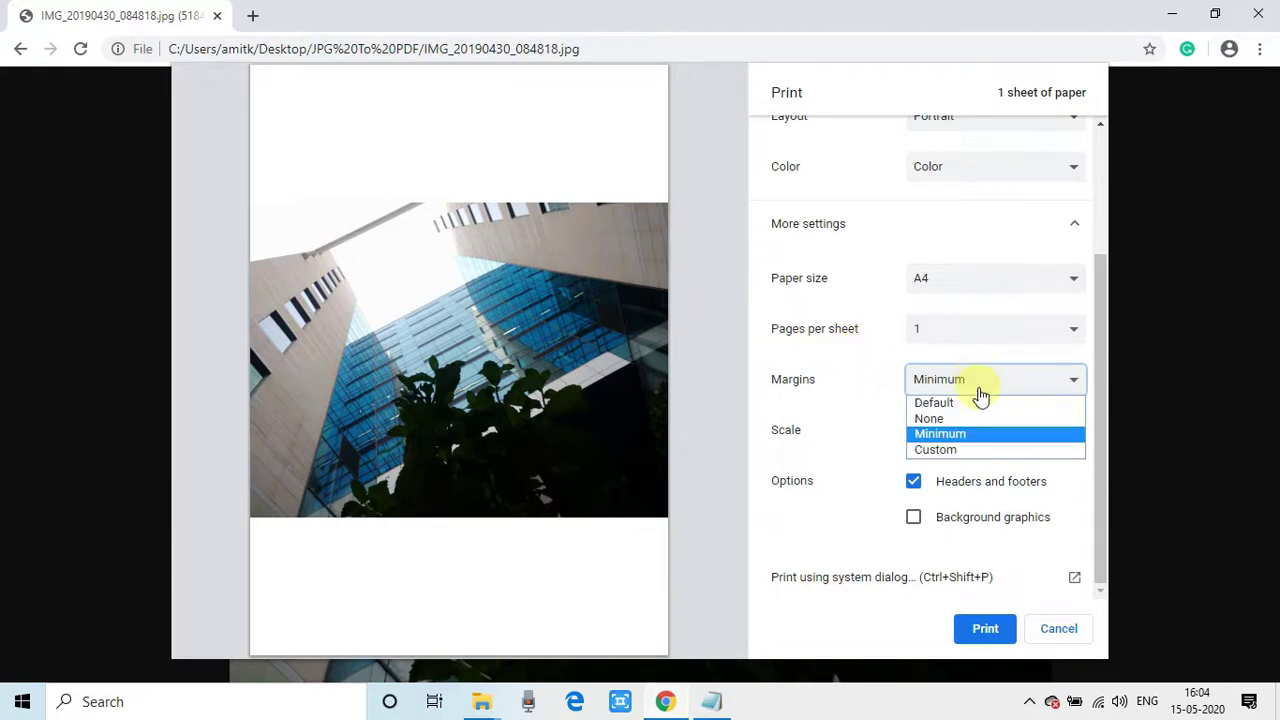
left_click(976, 405)
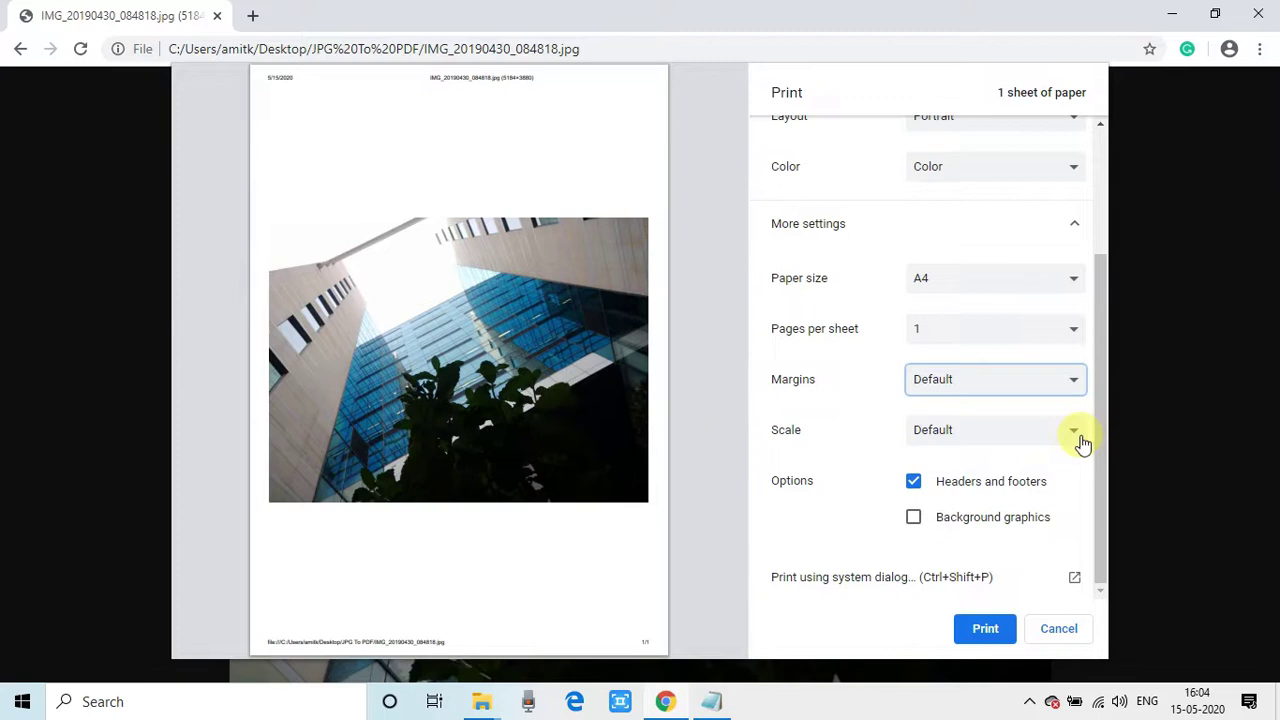
left_click(915, 484)
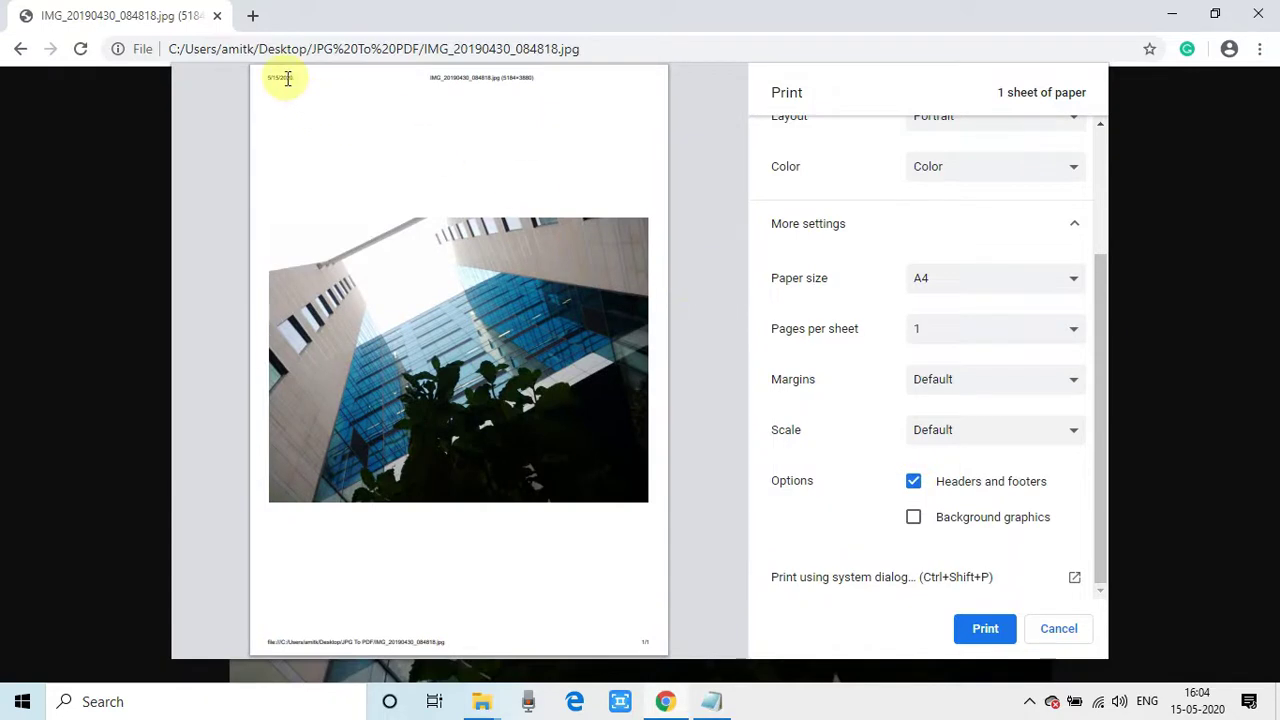
left_click_drag(429, 77, 546, 78)
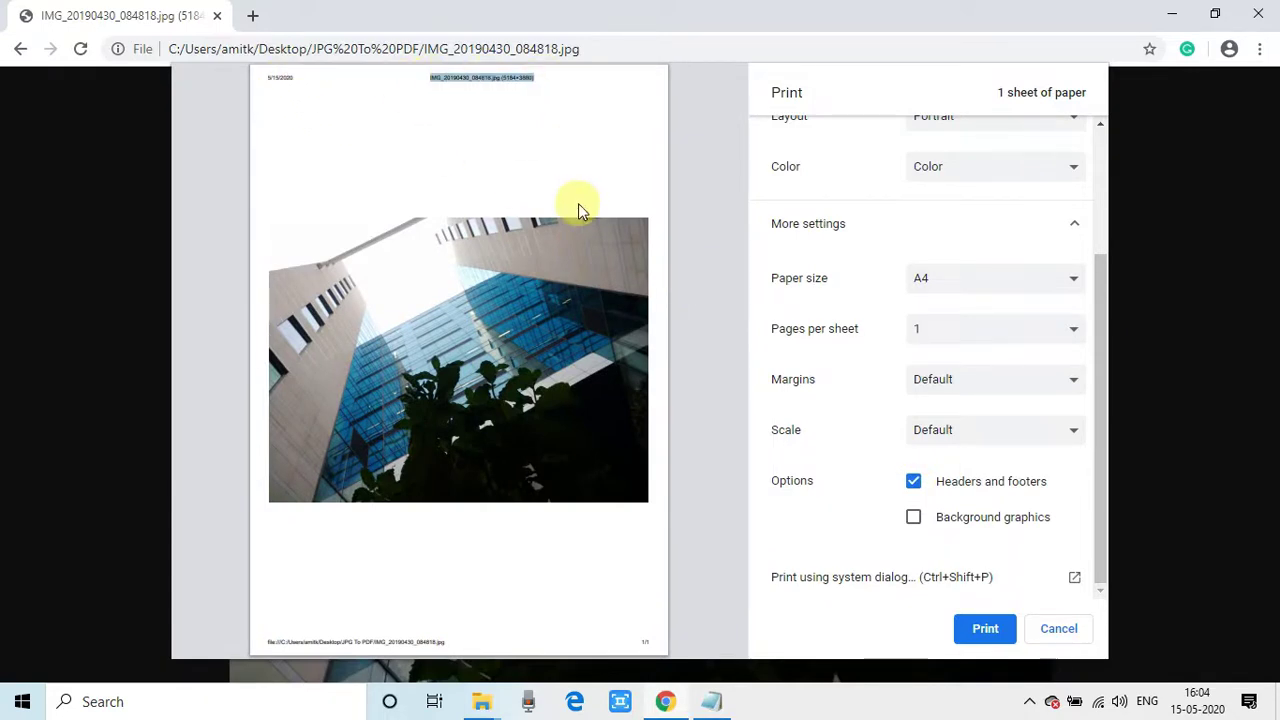
left_click_drag(449, 641, 310, 662)
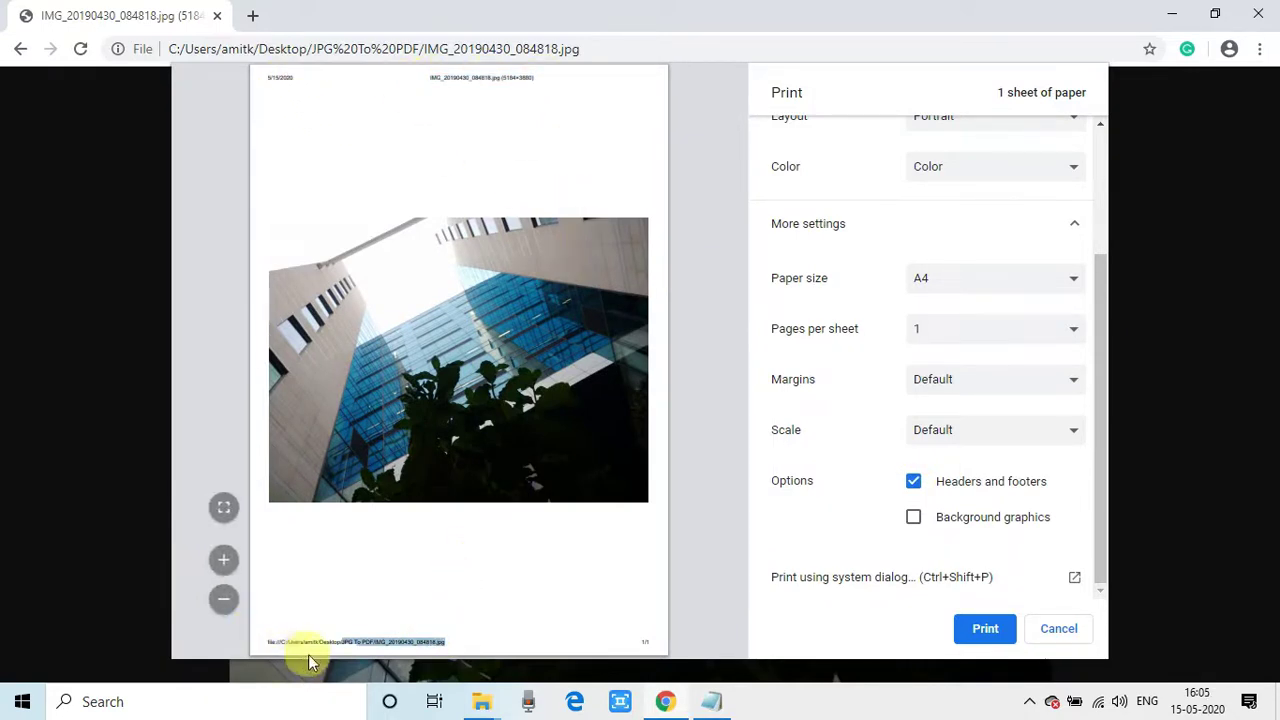
left_click(913, 481)
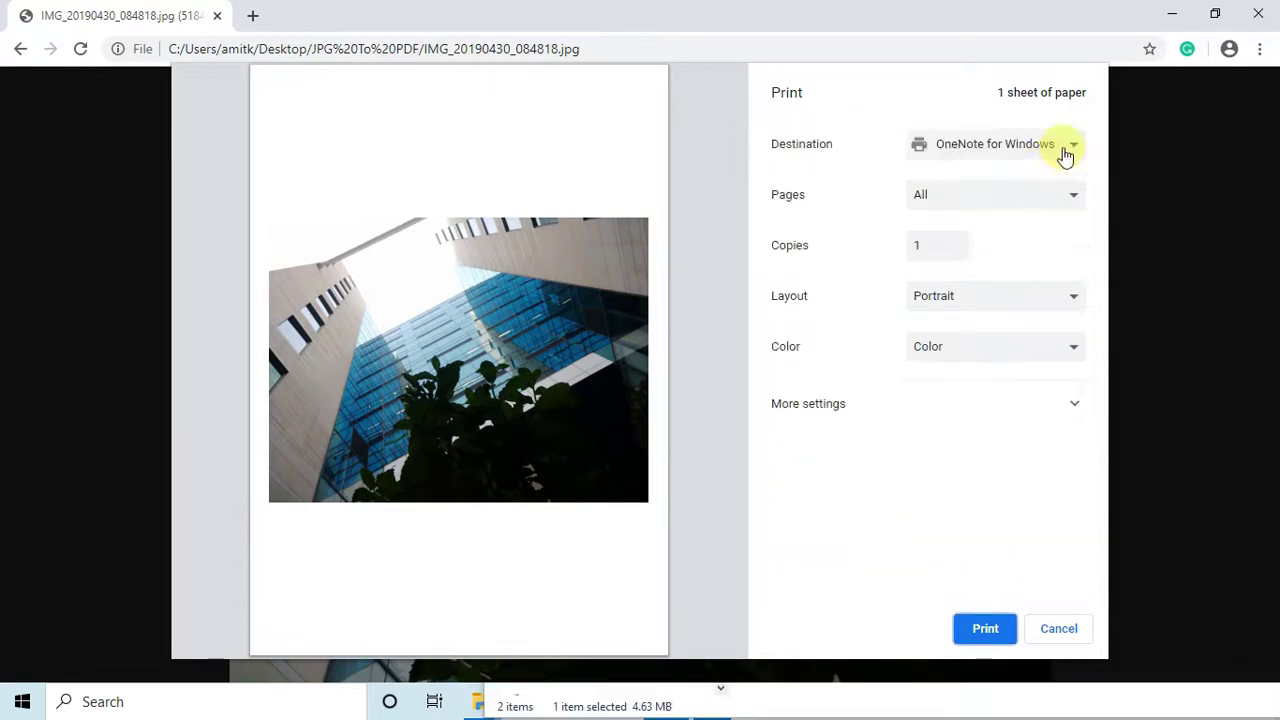
Expand the additional print settings and set the print destination to Save as PDF.
left_click(1030, 408)
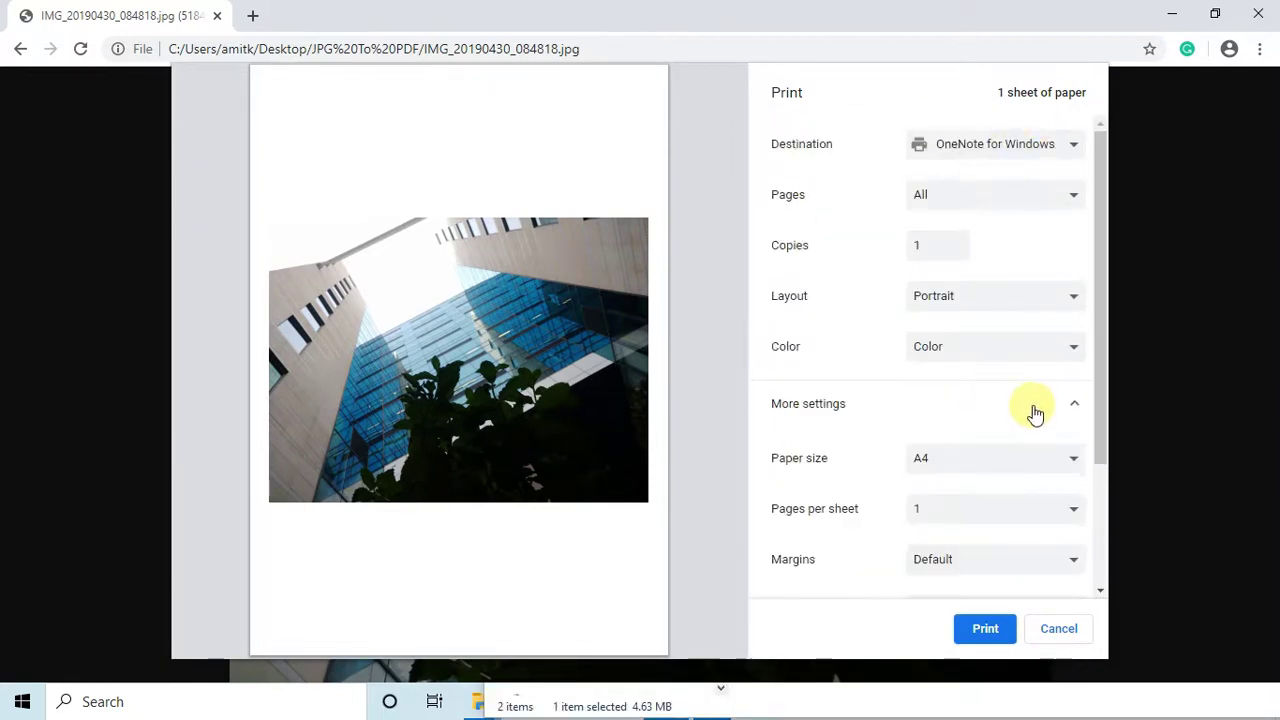
scroll(1066, 514, "down", 2)
scroll(1080, 534, "up", 2)
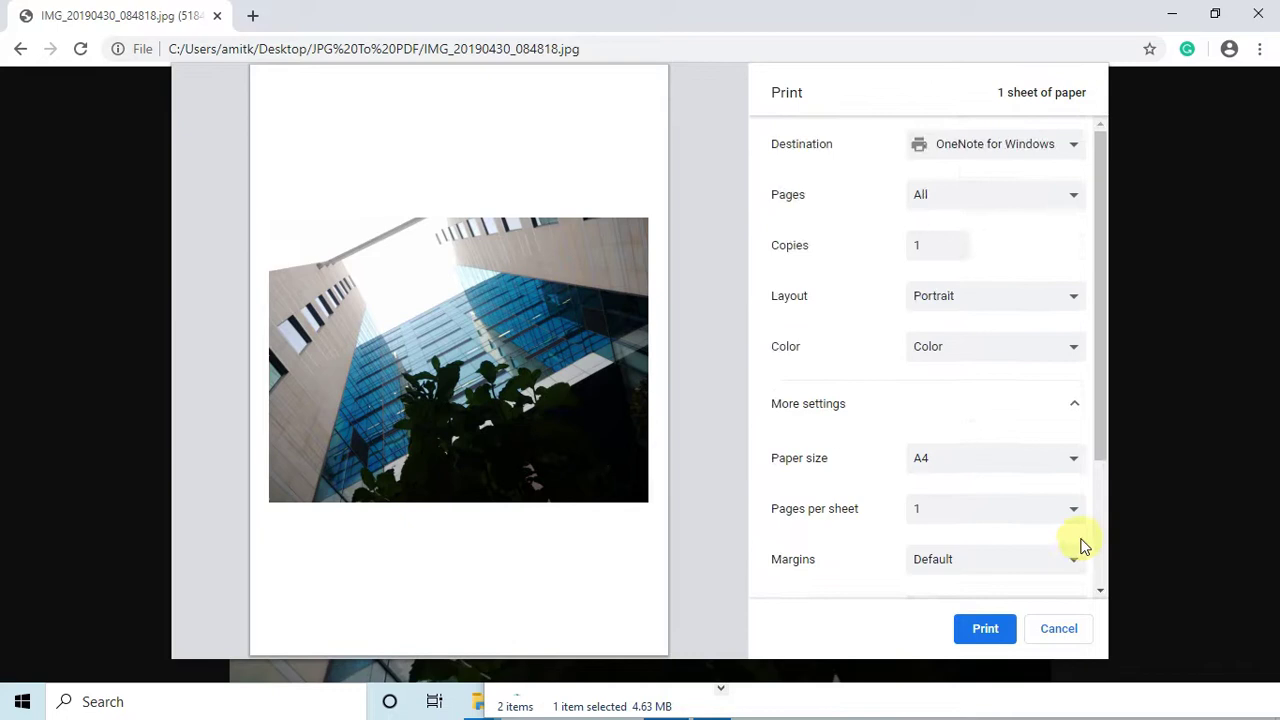
left_click(1067, 152)
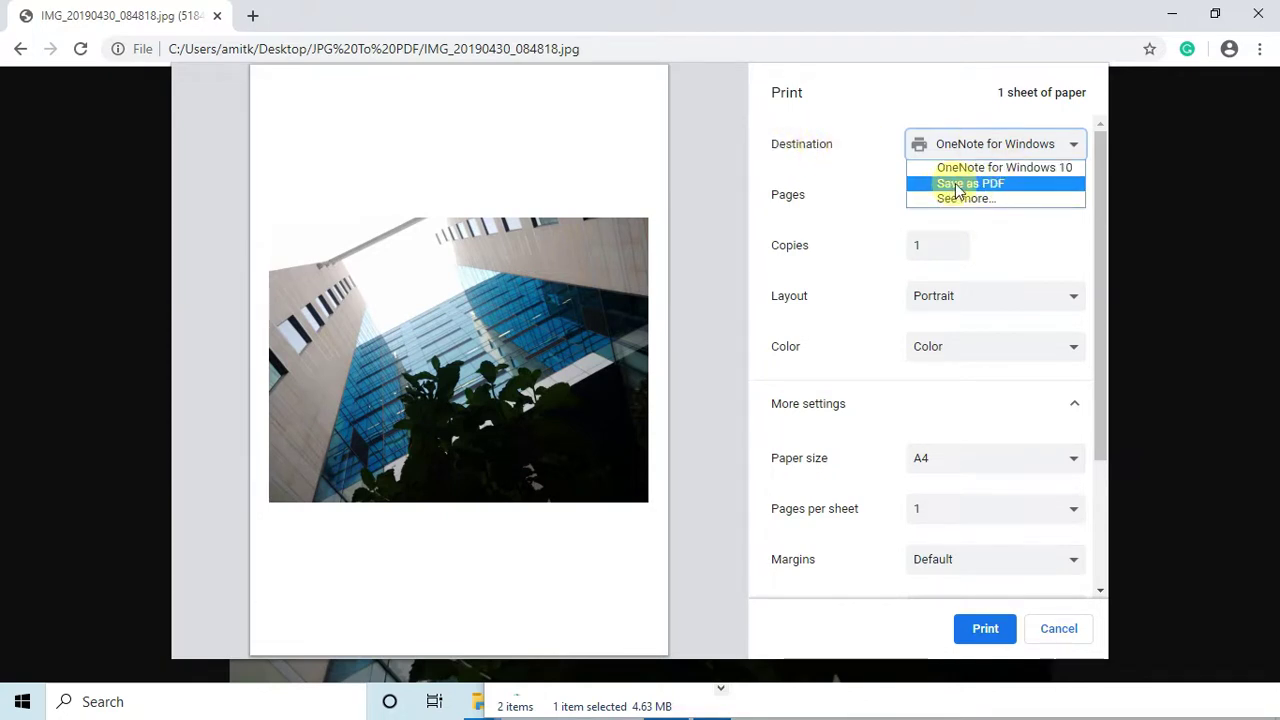
left_click(1040, 193)
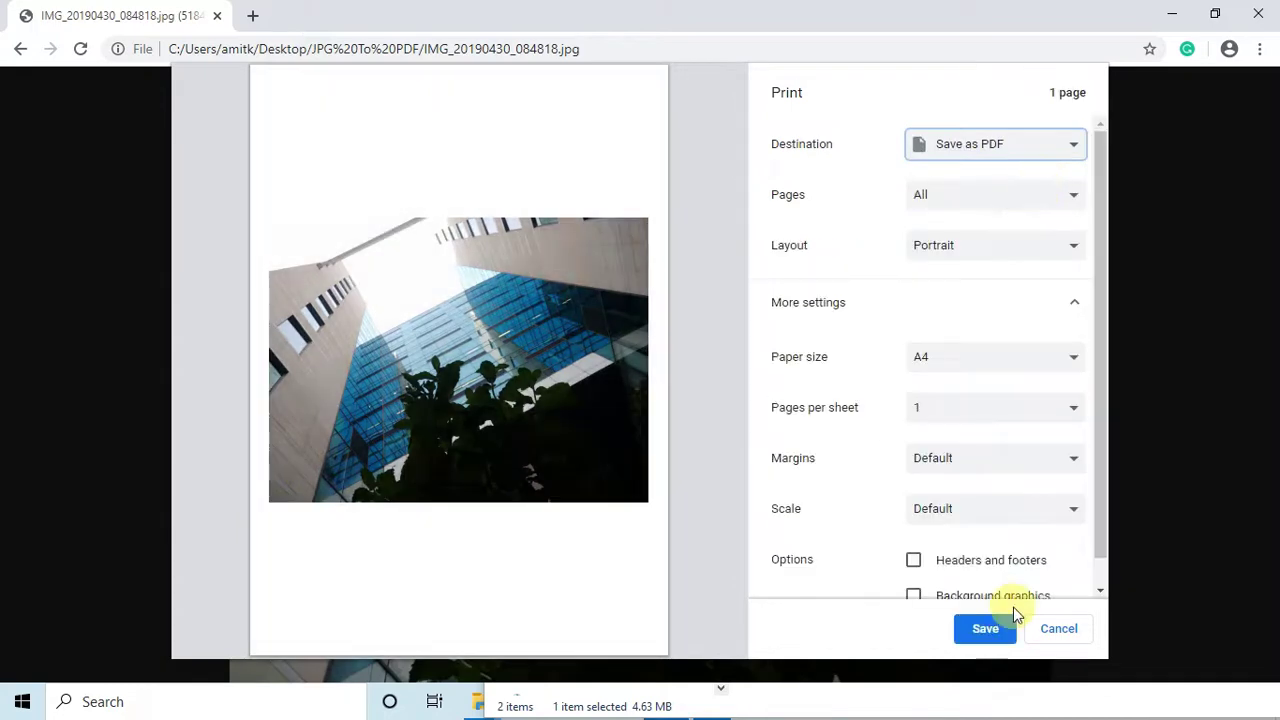
Save the printout as IMG_20190430_084818.pdf in the JPG To PDF folder on the Desktop.
left_click(993, 630)
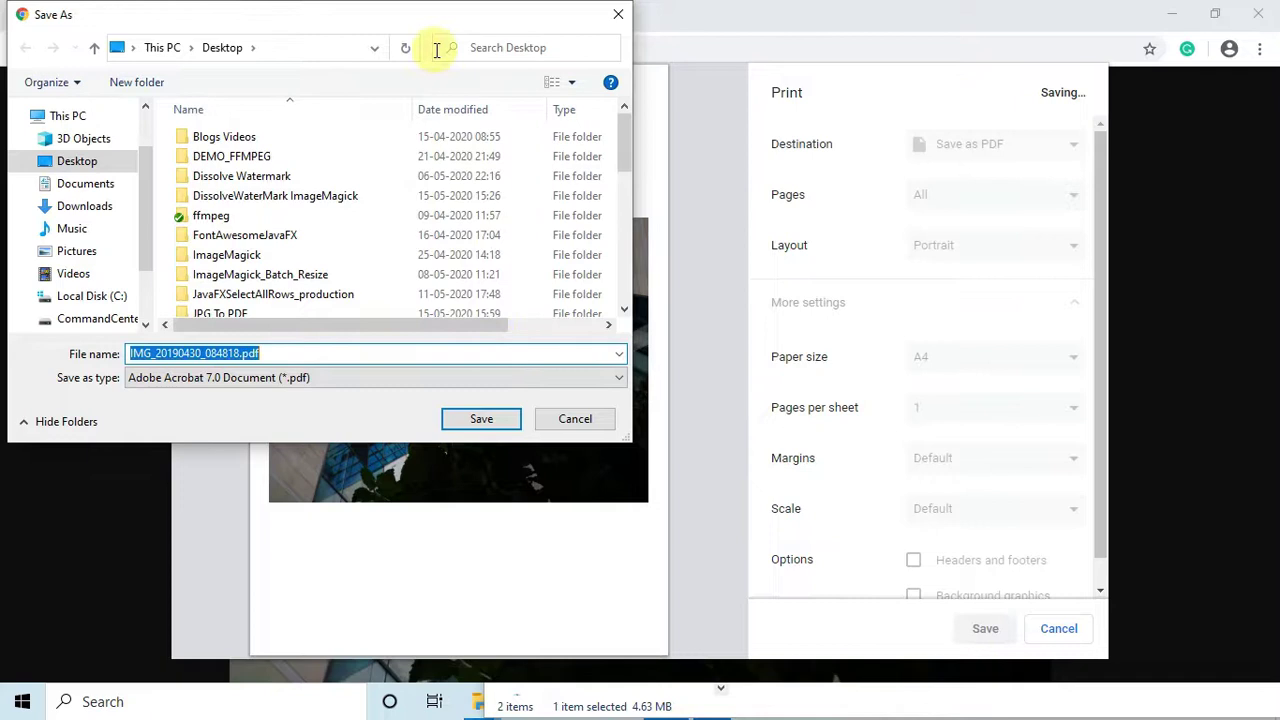
left_click_drag(394, 23, 499, 59)
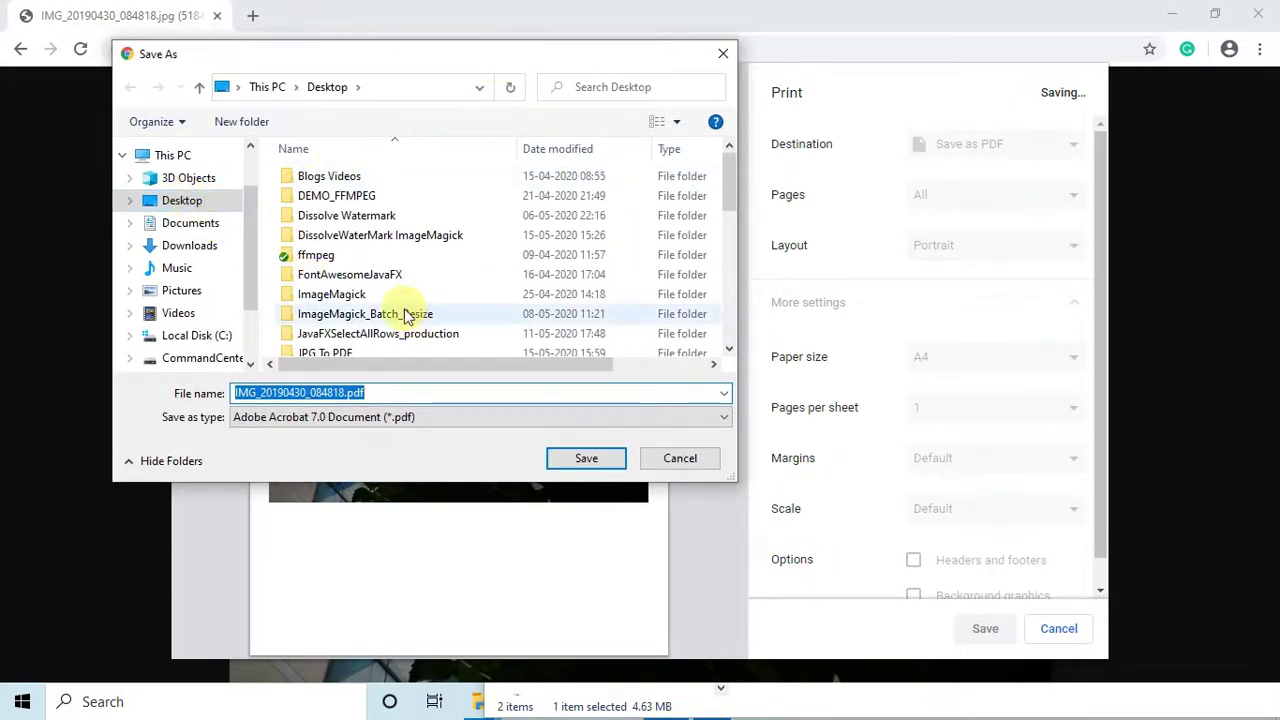
scroll(410, 312, "down", 1)
double_click(337, 310)
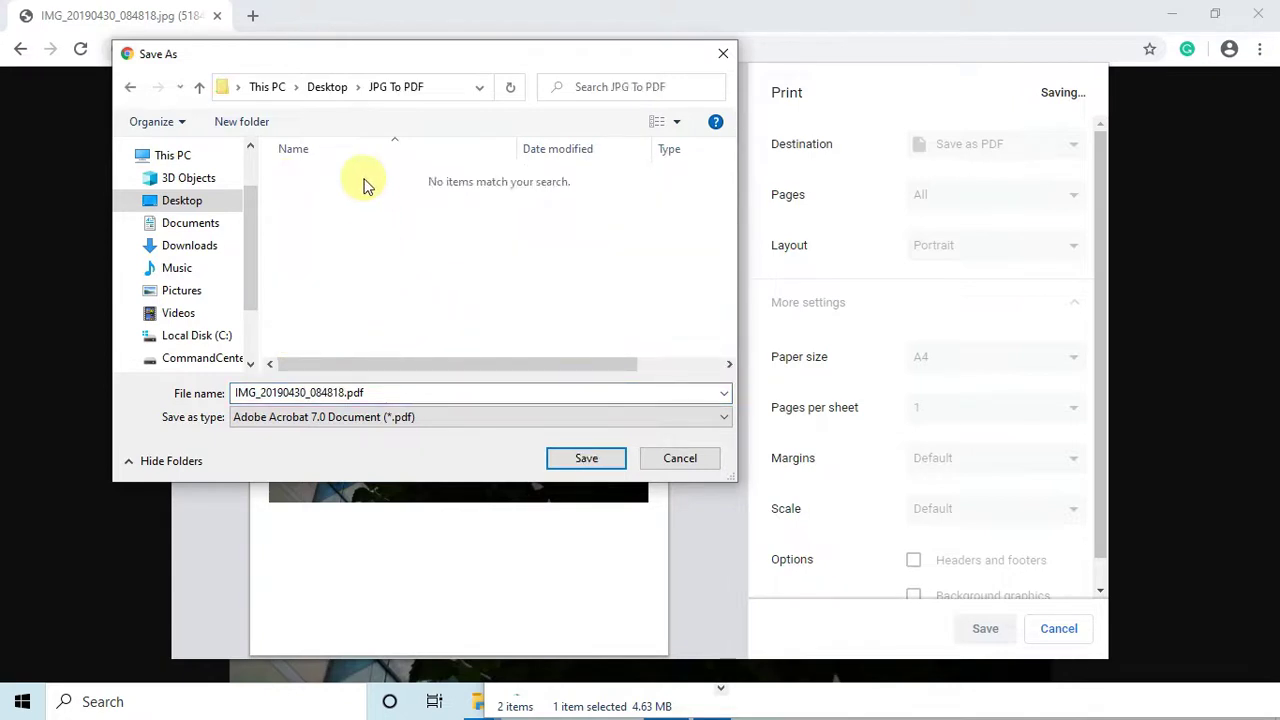
left_click(390, 391)
double_click(390, 391)
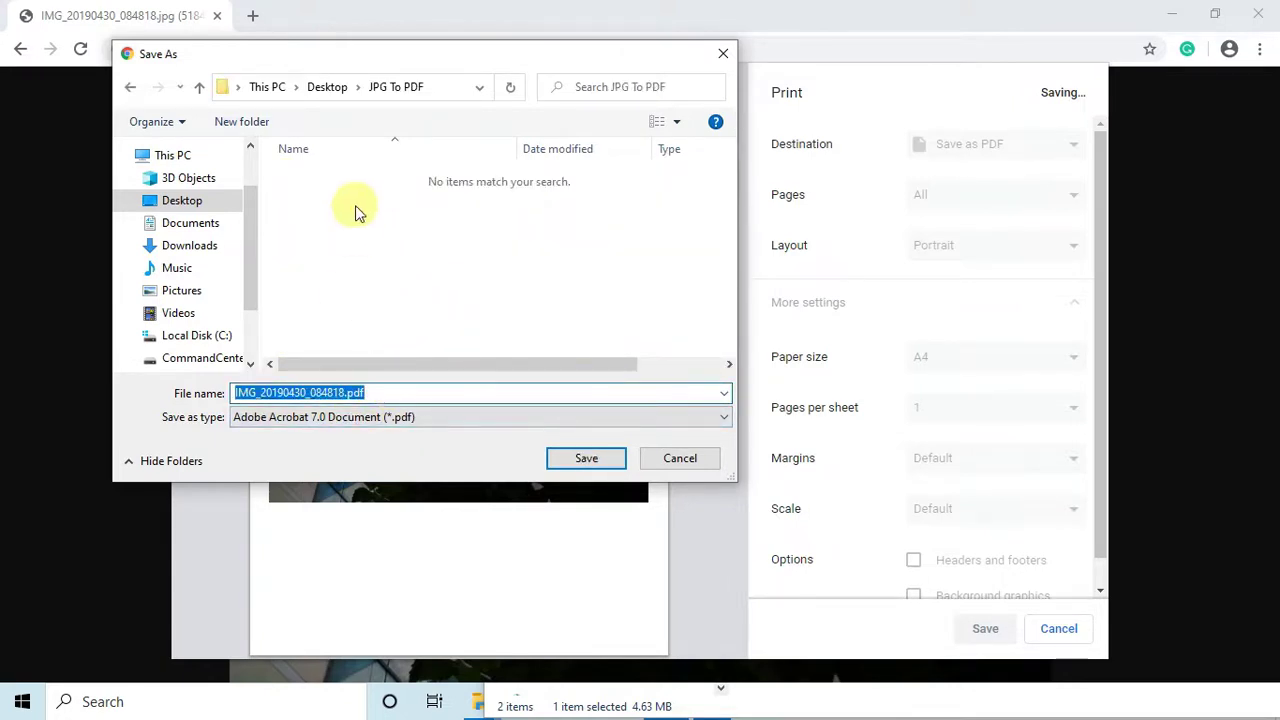
left_click(586, 462)
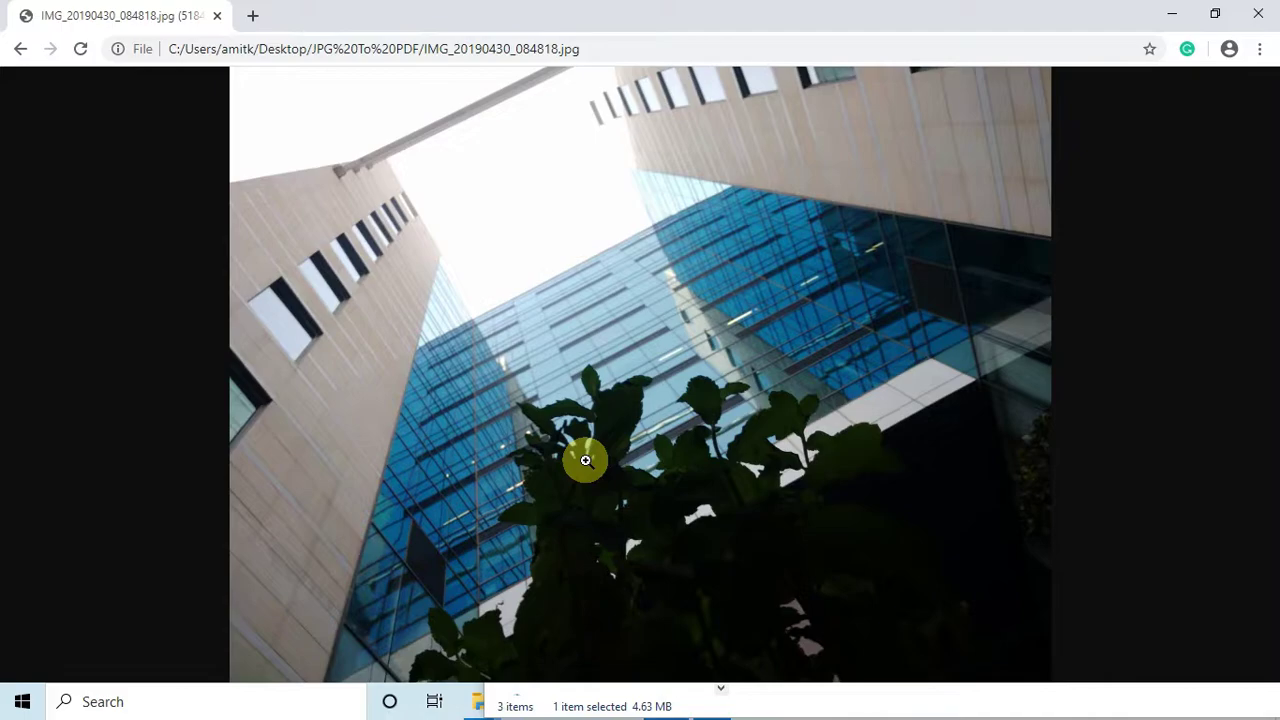
Switch to the JPG To PDF folder in File Explorer and open IMG_20190430_084818.pdf.
left_click(1170, 16)
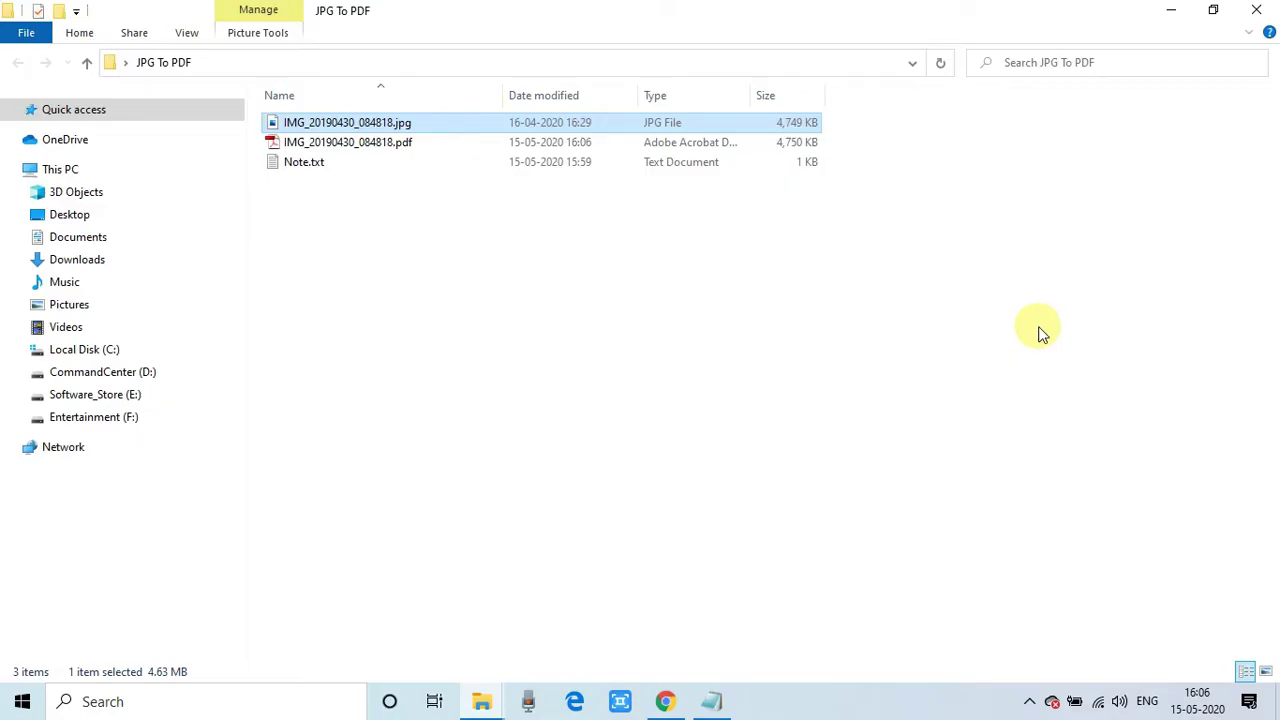
left_click(1158, 342)
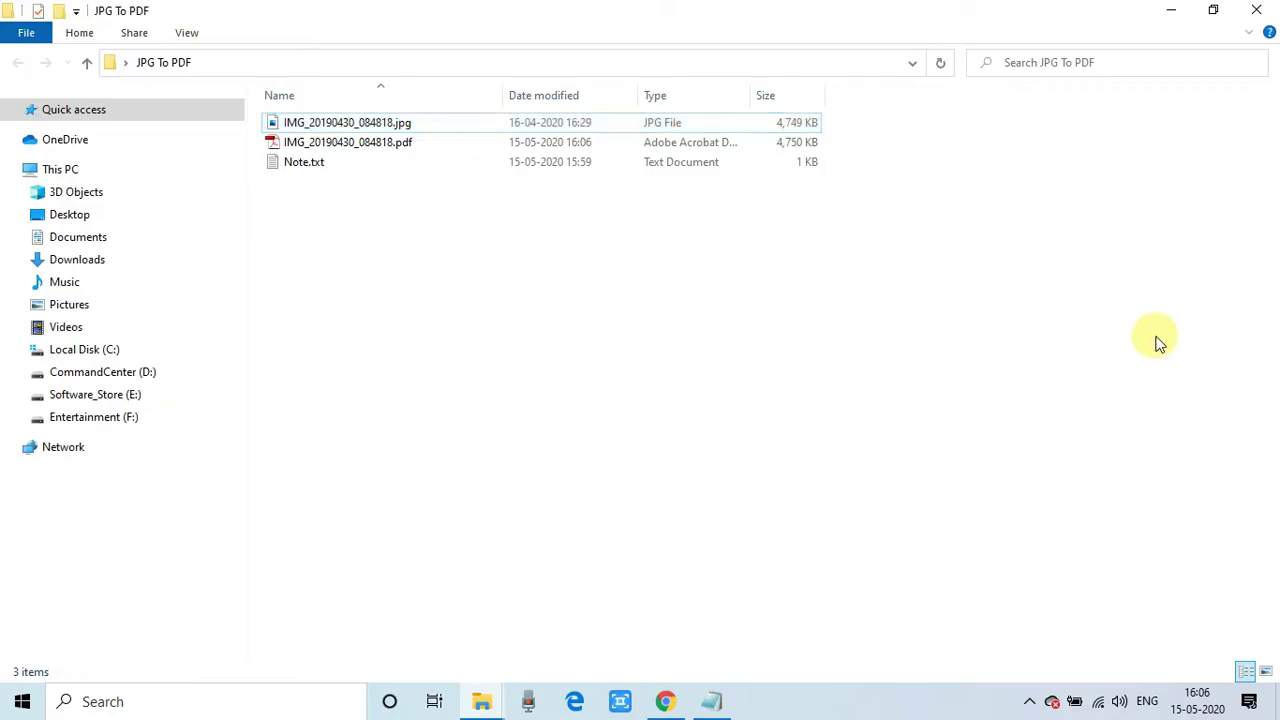
left_click(410, 146)
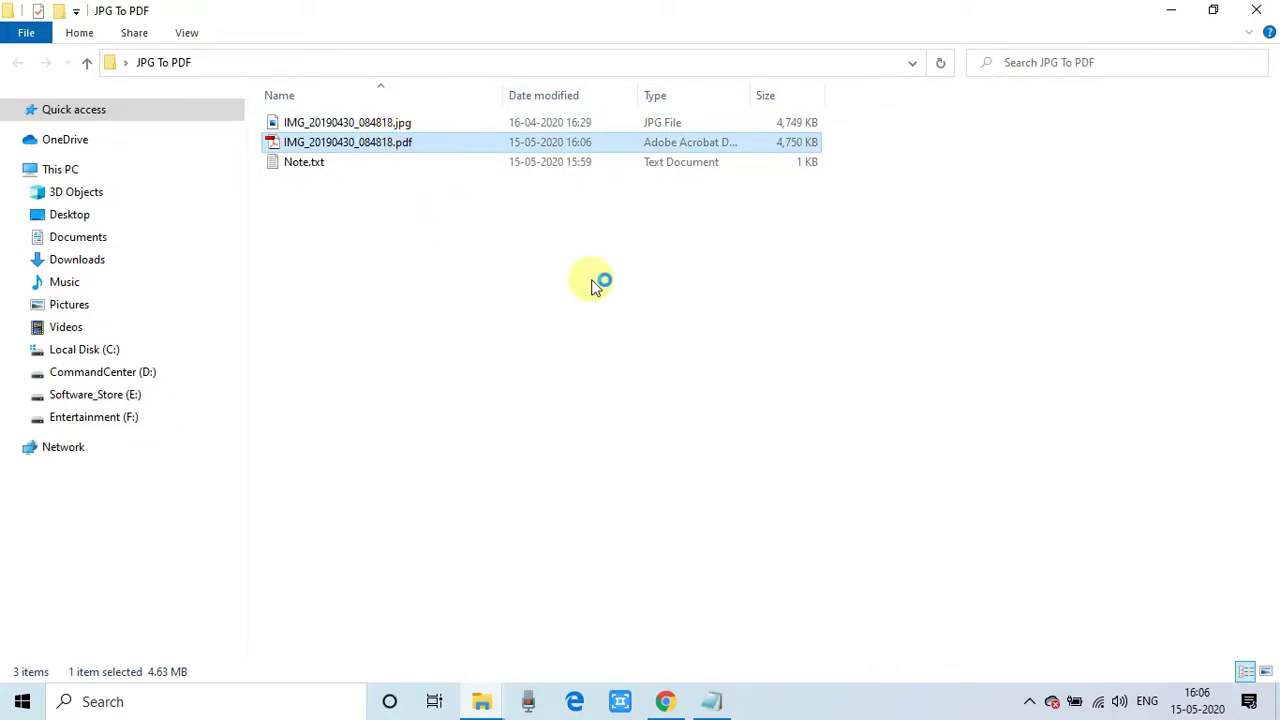
Examine the converted image page in the PDF as a whole page and enlarged, and close the document.
scroll(675, 401, "down", 8)
key("ctrl+minus")
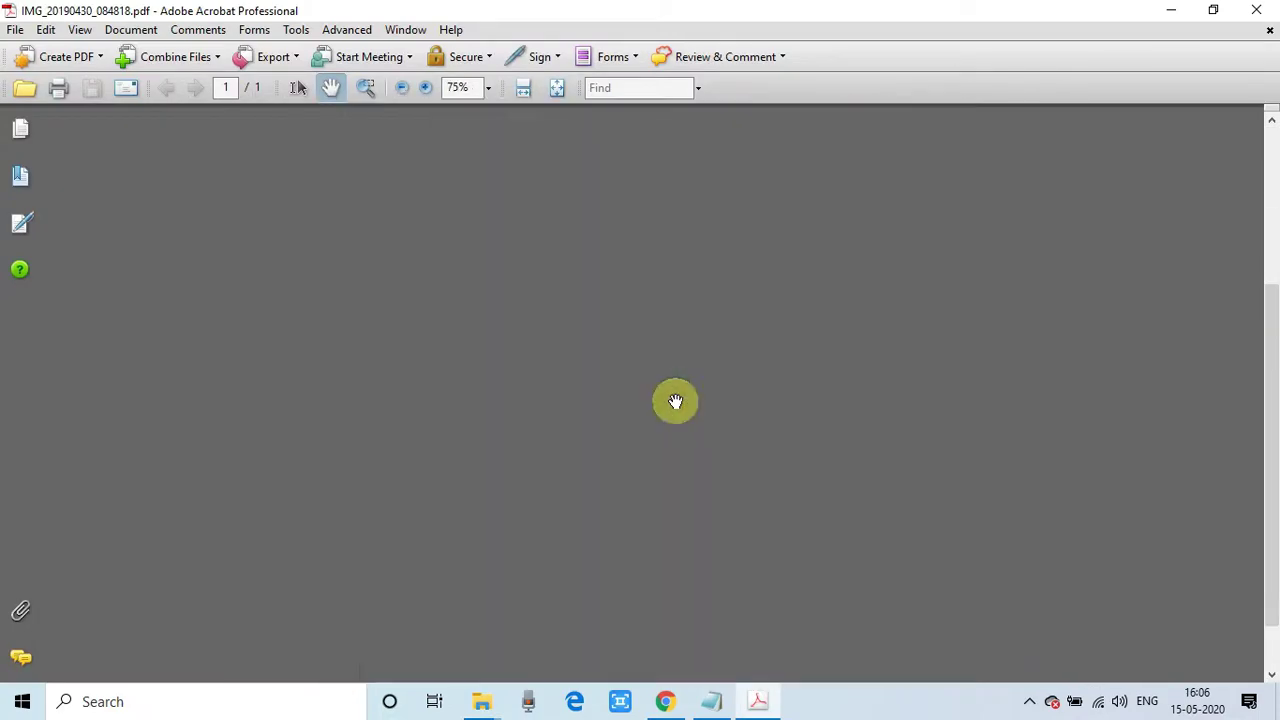
scroll(675, 401, "up", 4)
key("ctrl+0")
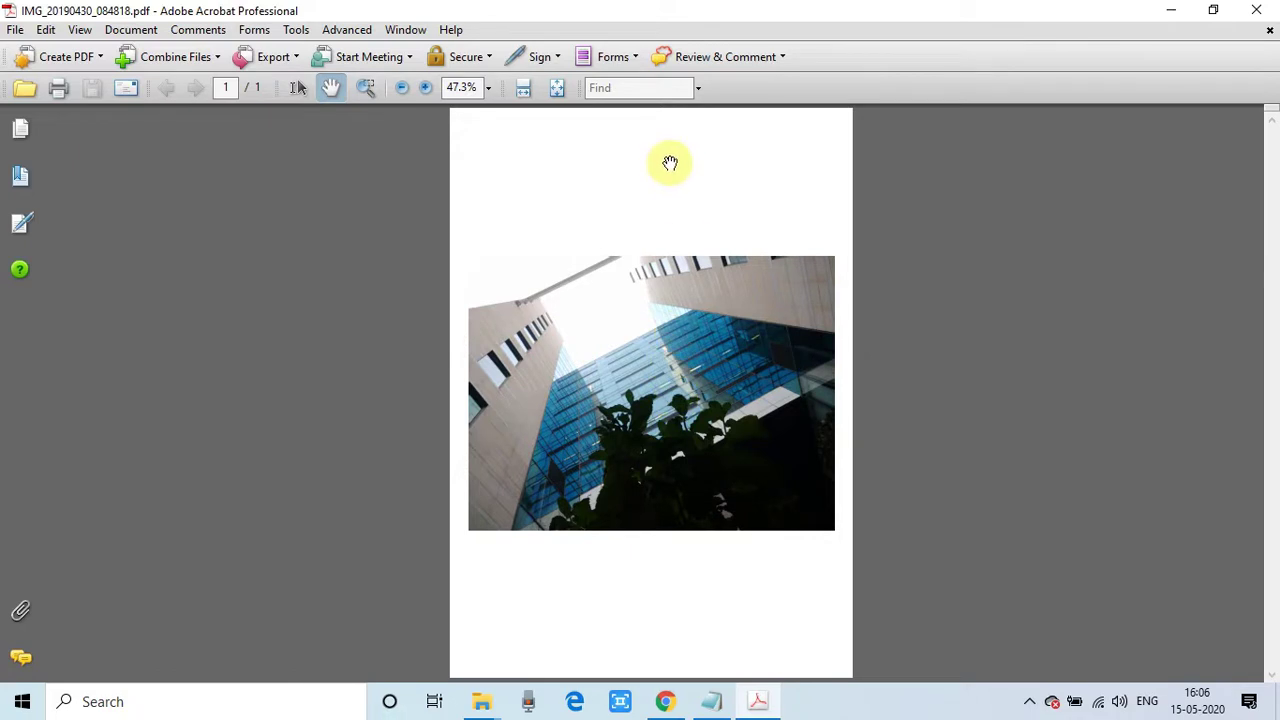
scroll(714, 277, "up", 2)
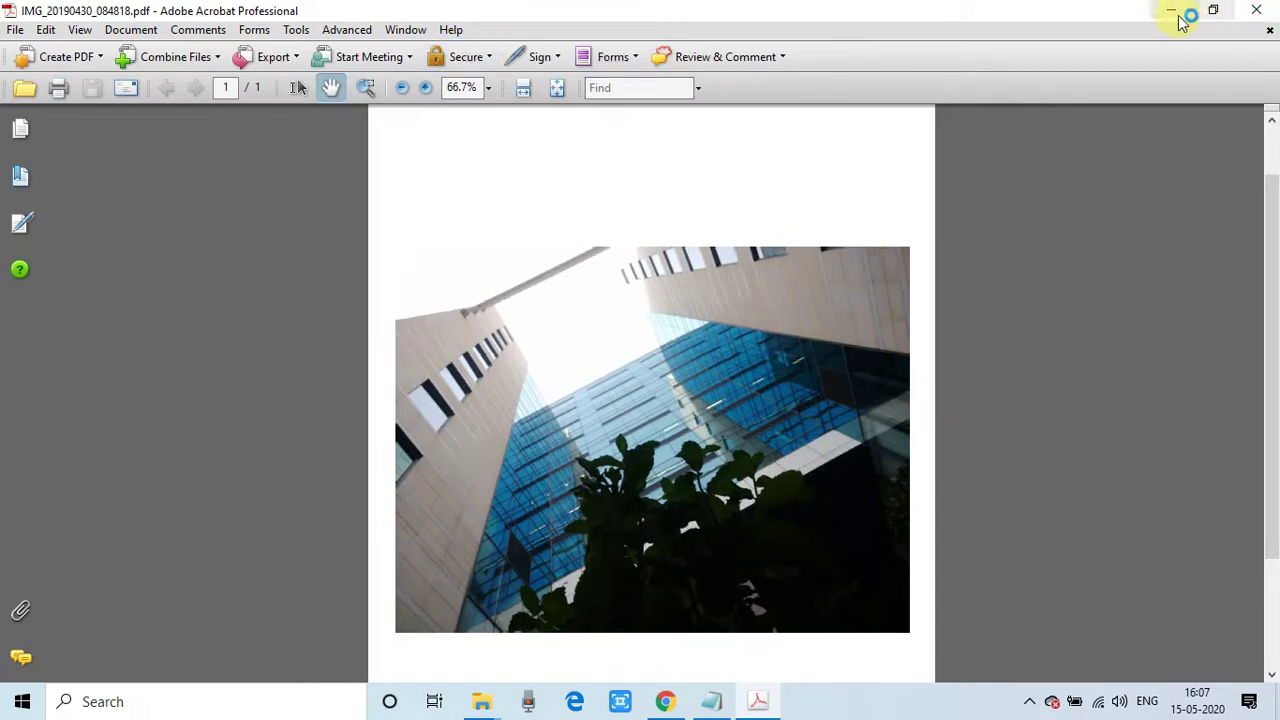
left_click(1250, 14)
left_click(814, 324)
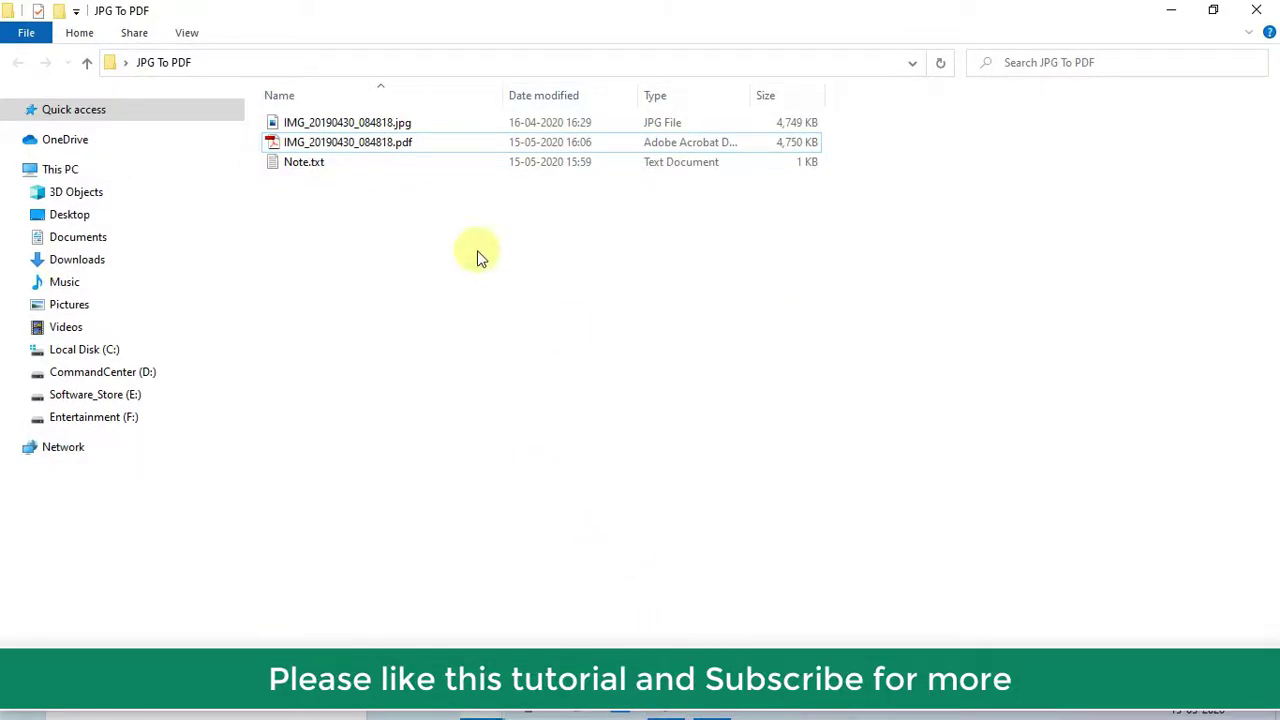
Switch to the Note.txt window in Notepad and reposition it over the folder.
left_click(712, 714)
left_click_drag(706, 112, 692, 190)
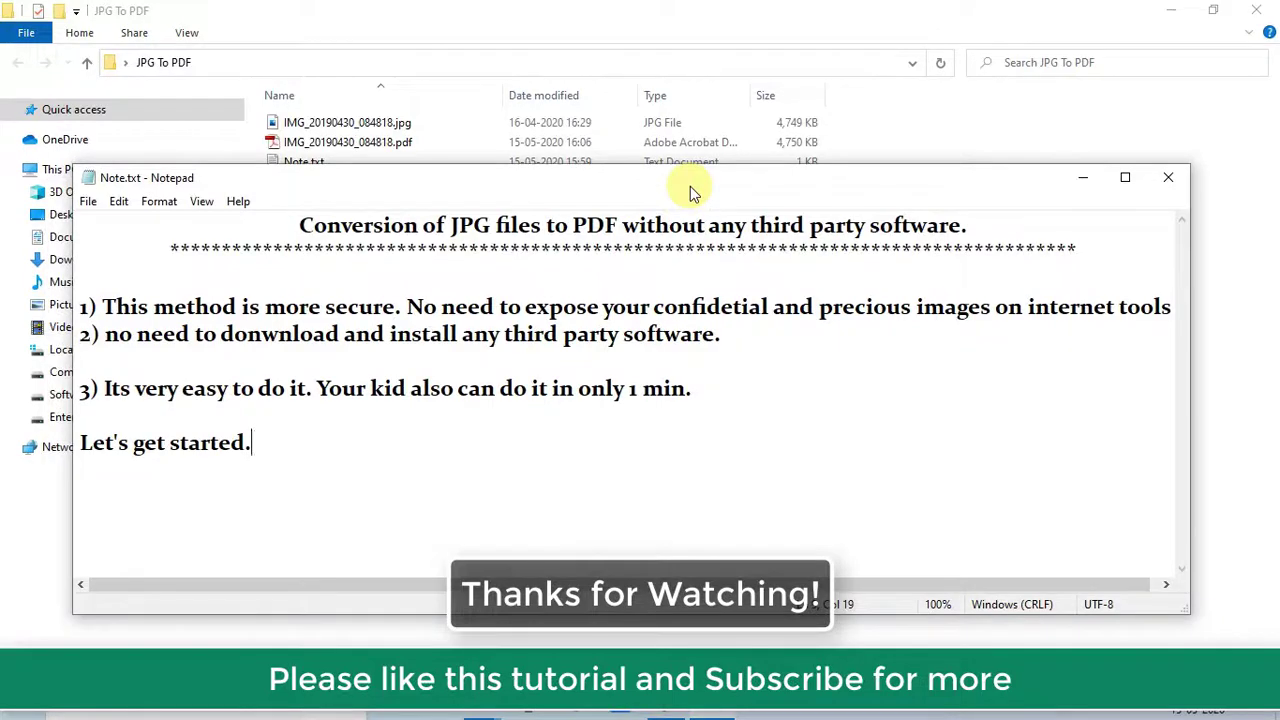